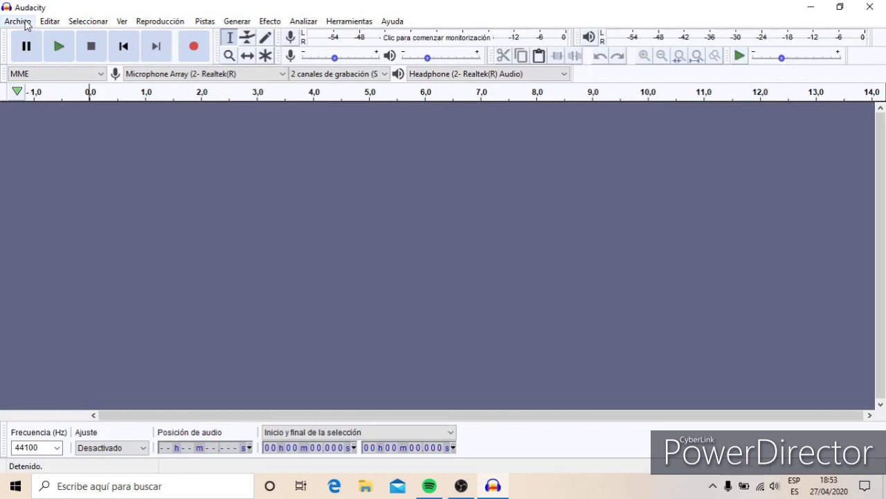
- Import the audio file "Invencibles - Els Catarres - POSTALS (2013)" and reduce its track height to about half
{"action": "left_click", "coordinate": [19, 21]}
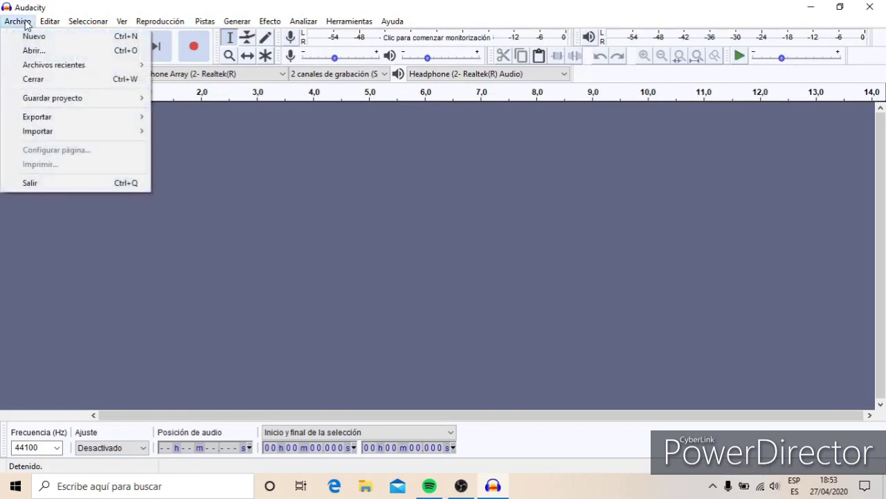
{"action": "mouse_move", "coordinate": [48, 131]}
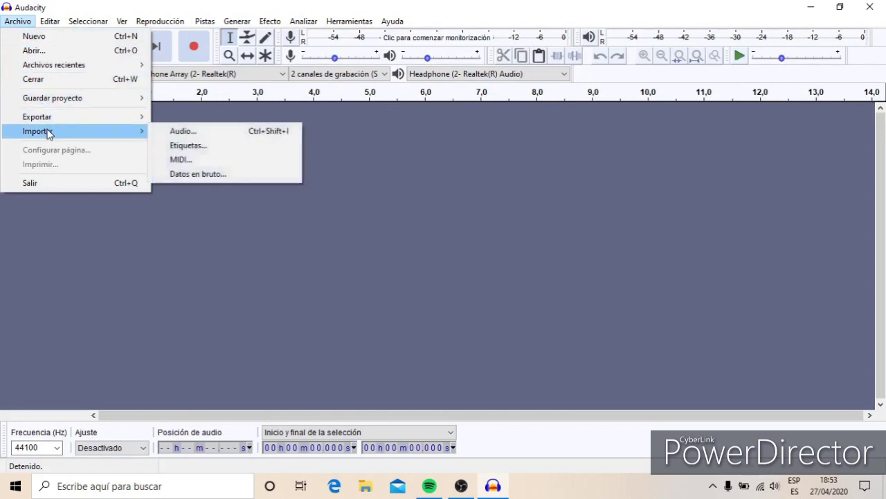
{"action": "left_click", "coordinate": [182, 132]}
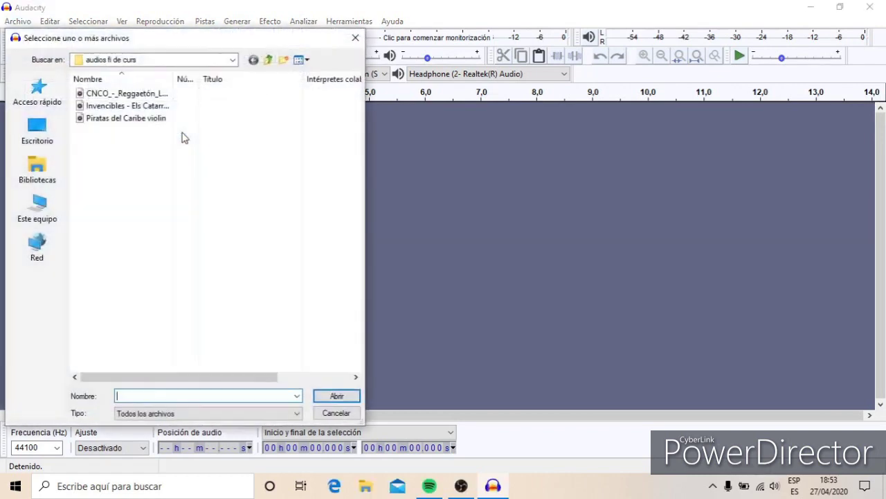
{"action": "left_click", "coordinate": [156, 106]}
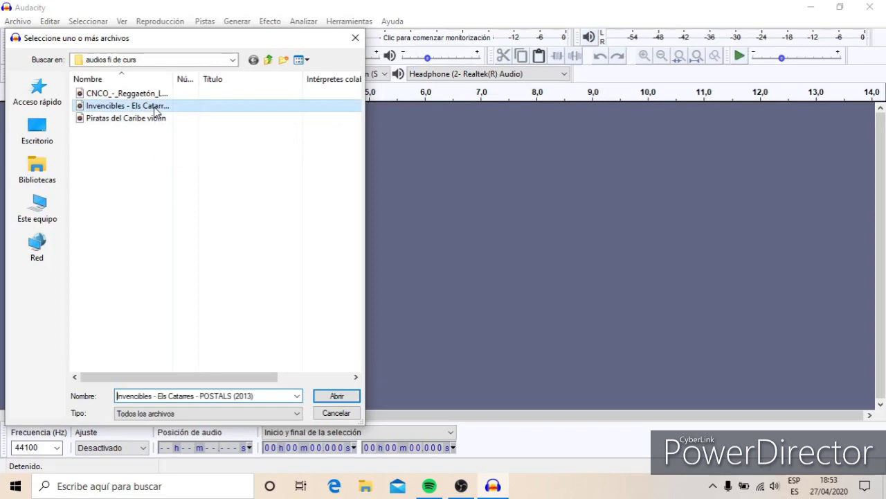
{"action": "left_click", "coordinate": [337, 396]}
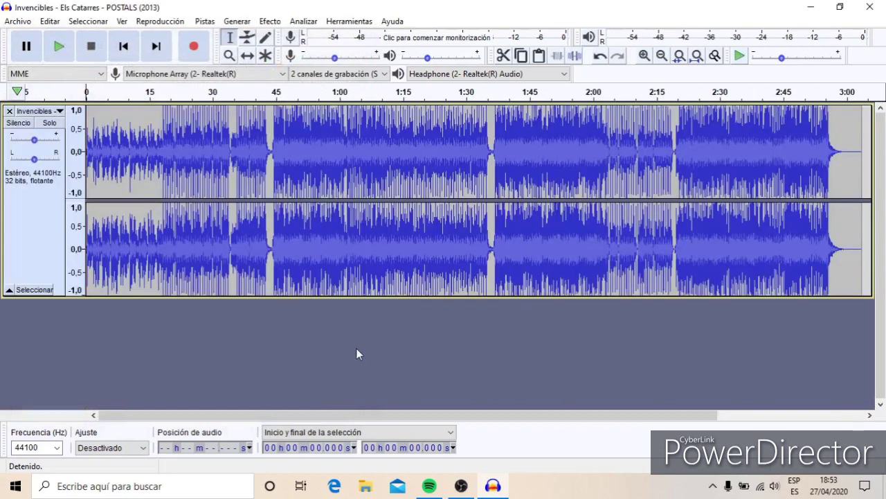
{"action": "left_click_drag", "start_coordinate": [377, 297], "coordinate": [377, 287]}
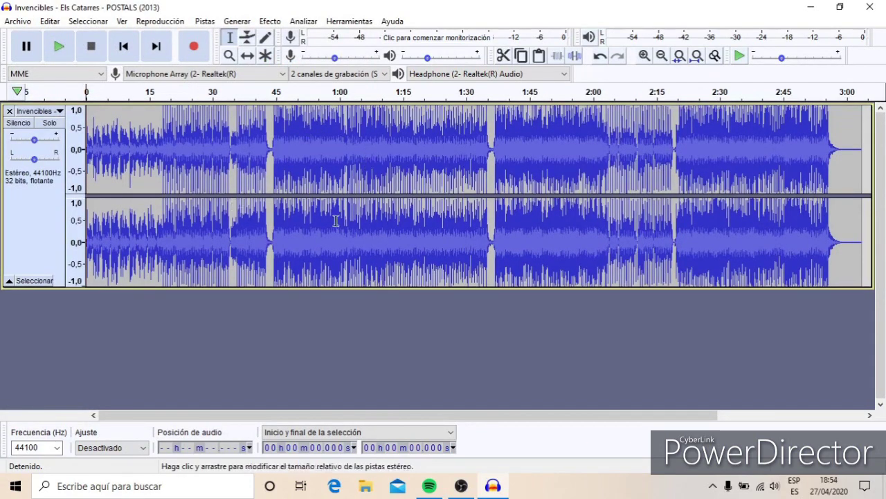
{"action": "left_click_drag", "start_coordinate": [328, 287], "coordinate": [325, 205]}
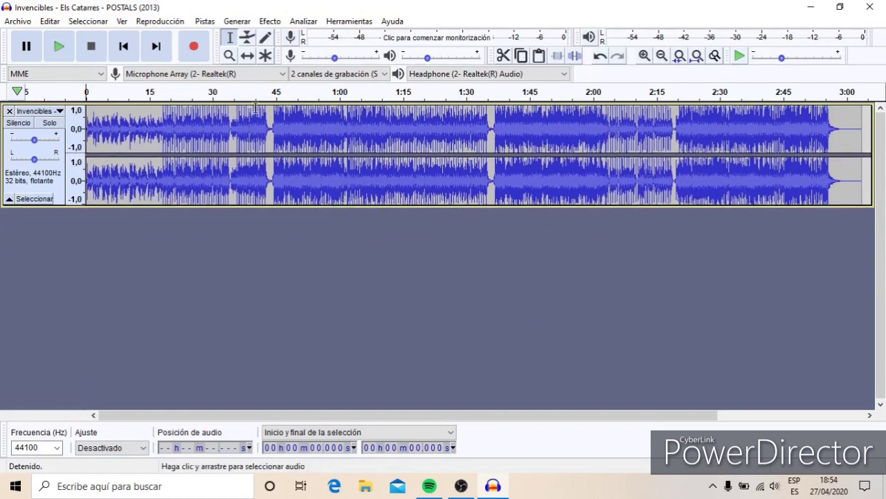
- Import the audio file CNCO_-_Reggaetón_Lento_Bailemos as a second track and shrink its height below the first one
{"action": "left_click", "coordinate": [21, 22]}
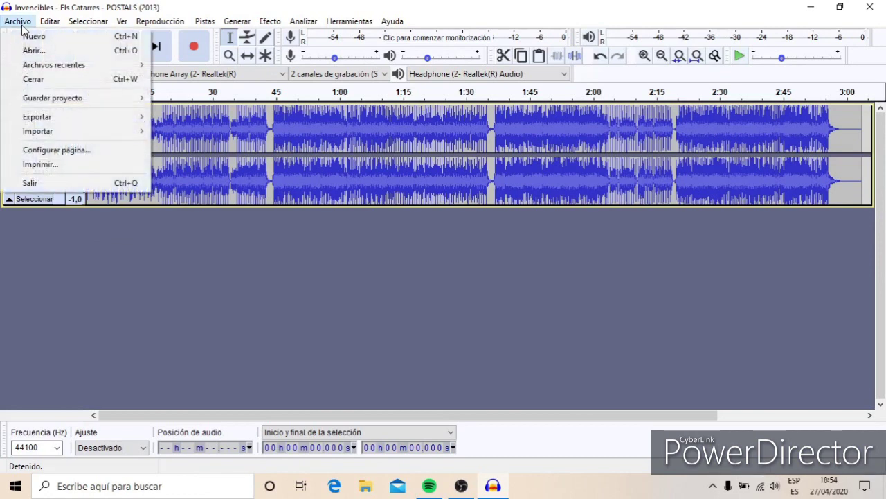
{"action": "mouse_move", "coordinate": [59, 131]}
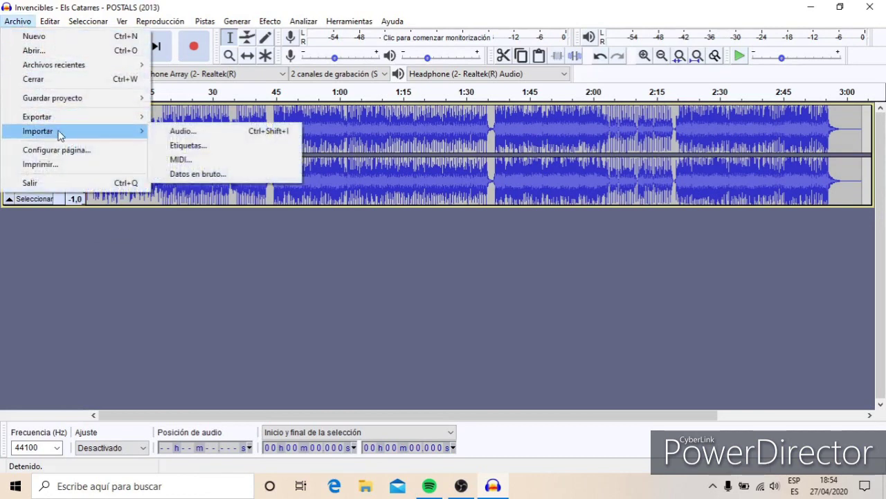
{"action": "left_click", "coordinate": [200, 140]}
{"action": "left_click", "coordinate": [146, 95]}
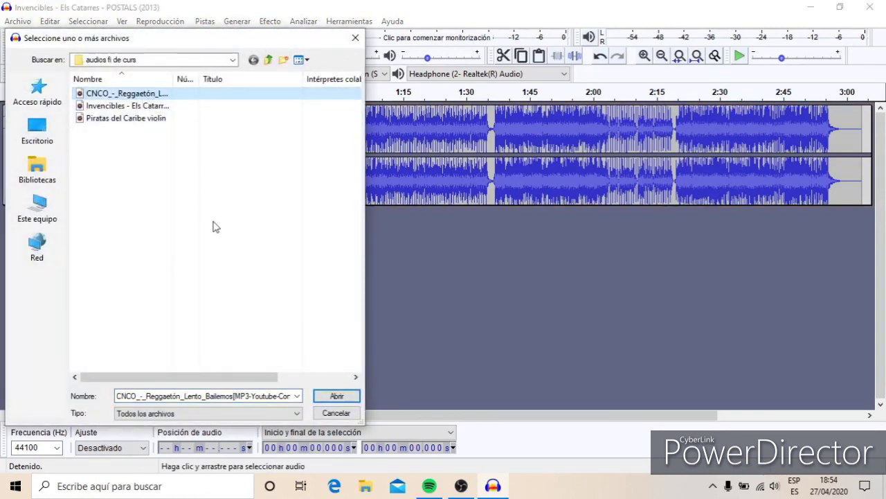
{"action": "left_click", "coordinate": [337, 398]}
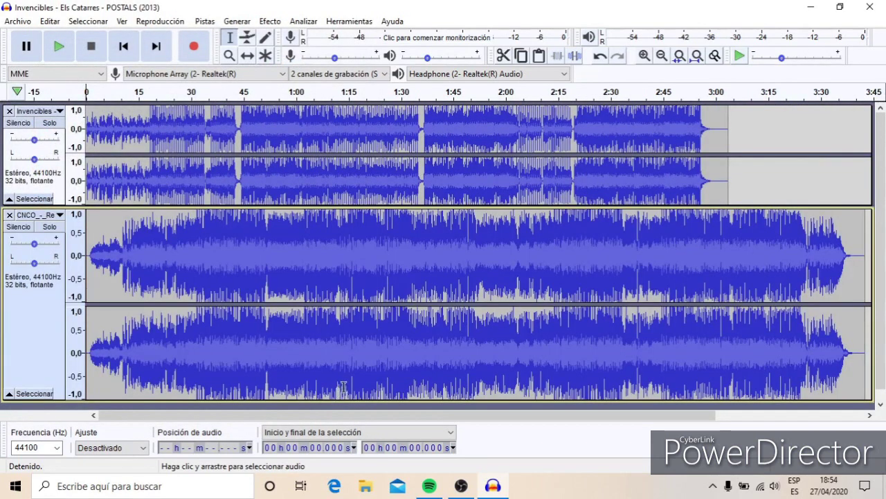
{"action": "left_click_drag", "start_coordinate": [350, 400], "coordinate": [353, 289]}
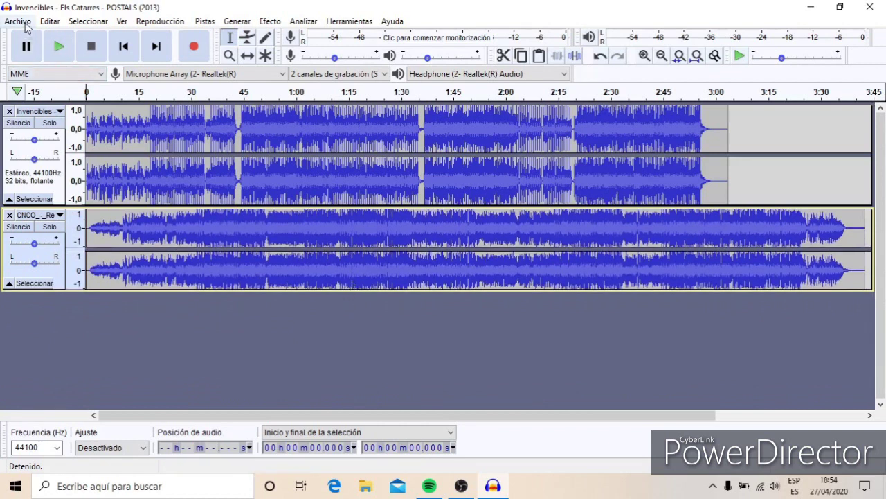
- Import the audio file "Piratas del Caribe violin" as a third track and shrink it so all three tracks fit
{"action": "left_click", "coordinate": [26, 25]}
{"action": "mouse_move", "coordinate": [49, 133]}
{"action": "left_click", "coordinate": [183, 137]}
{"action": "left_click", "coordinate": [126, 118]}
{"action": "left_click", "coordinate": [329, 399]}
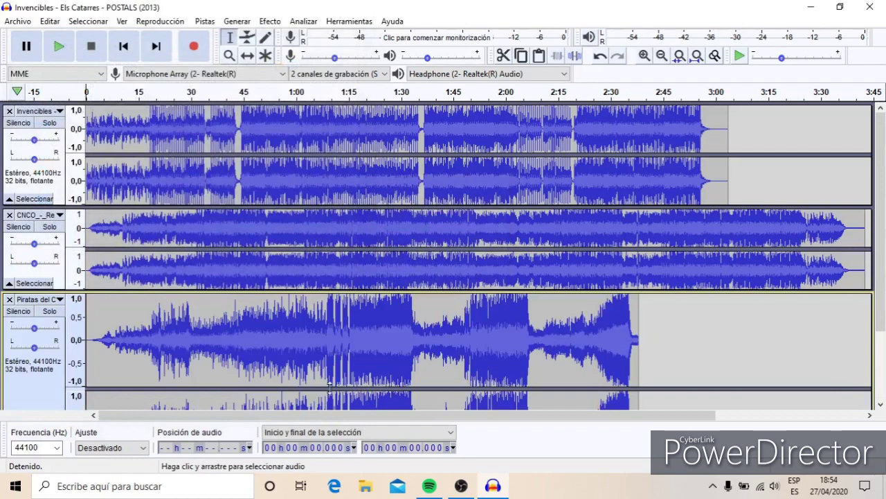
{"action": "scroll", "coordinate": [327, 391], "scroll_direction": "down", "scroll_amount": 3}
{"action": "left_click_drag", "start_coordinate": [326, 393], "coordinate": [322, 284]}
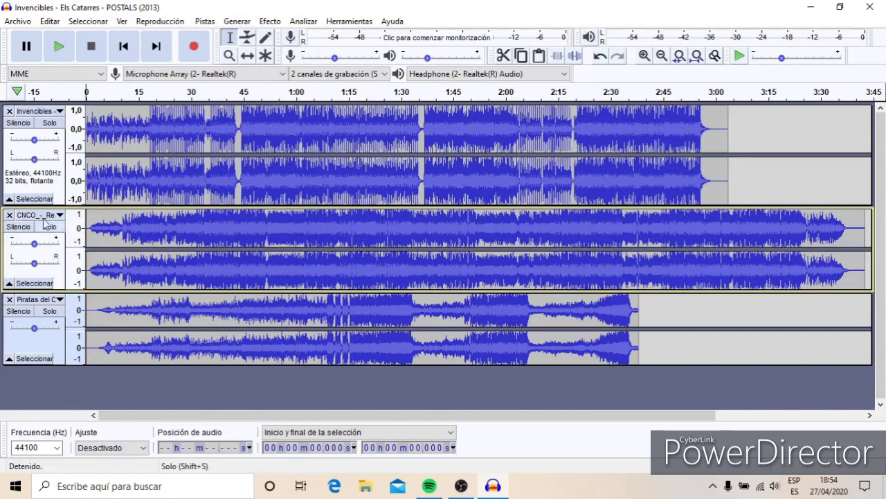
- Mute the CNCO and Piratas del Caribe tracks and play the Invencibles track from about 0.7 s to listen to it
{"action": "left_click", "coordinate": [19, 227]}
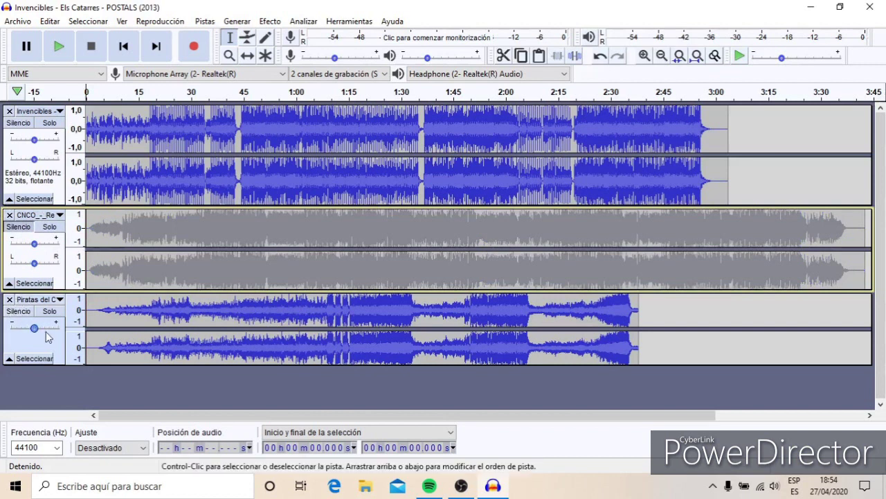
{"action": "left_click", "coordinate": [19, 311]}
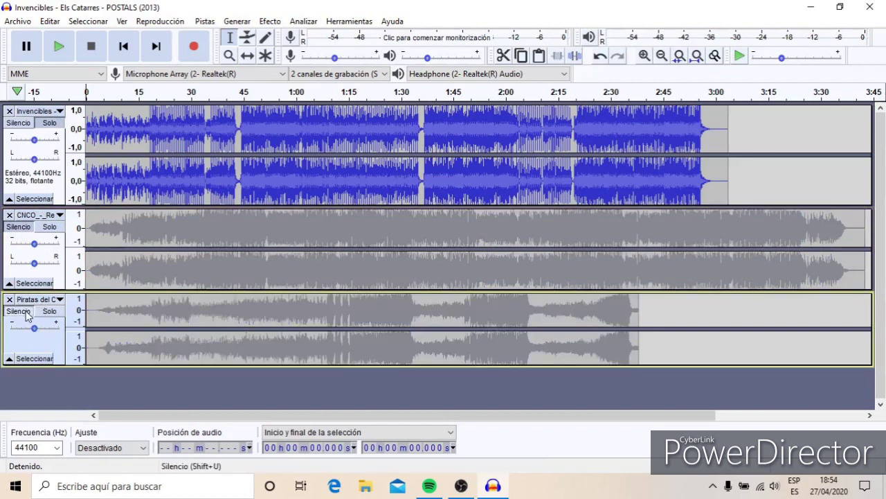
{"action": "left_click", "coordinate": [88, 127]}
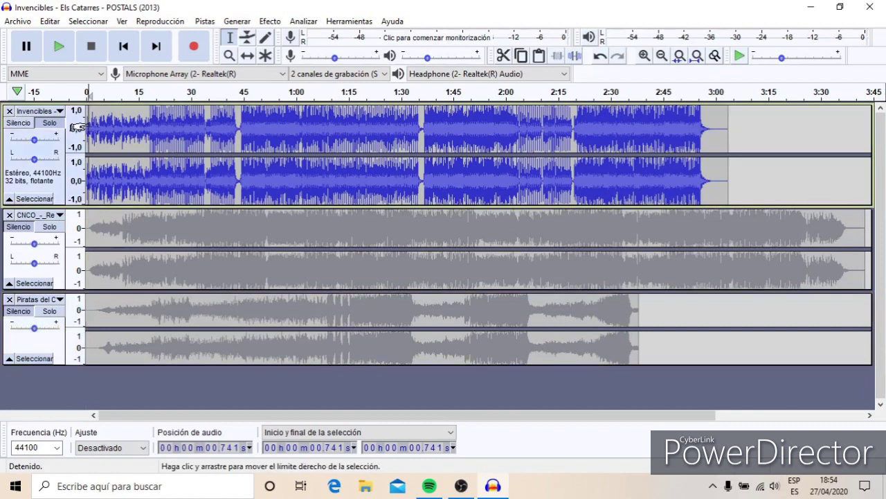
{"action": "left_click", "coordinate": [59, 47]}
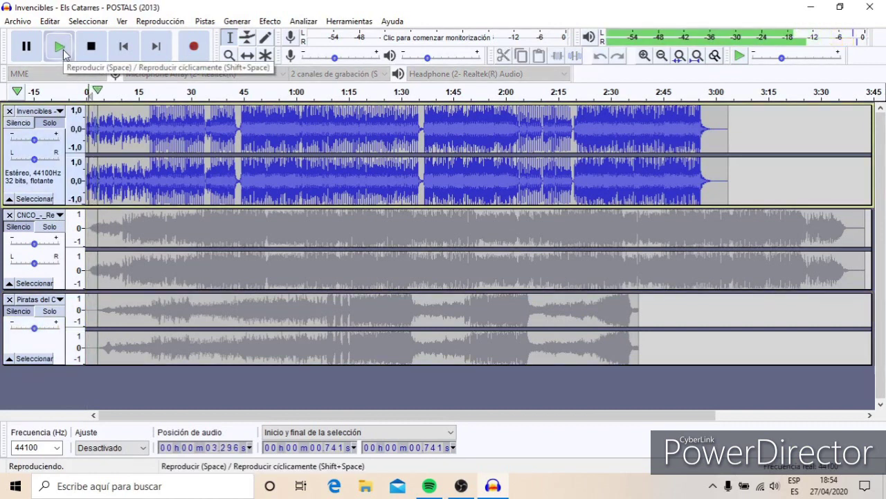
{"action": "left_click", "coordinate": [94, 49]}
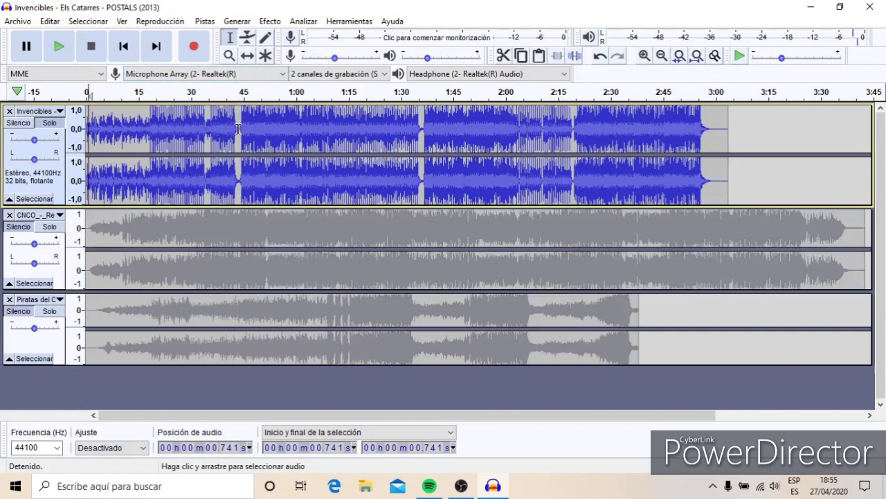
- Cut the Invencibles track from about 43.6 s to its end and mute the track
{"action": "left_click_drag", "start_coordinate": [237, 129], "coordinate": [736, 154]}
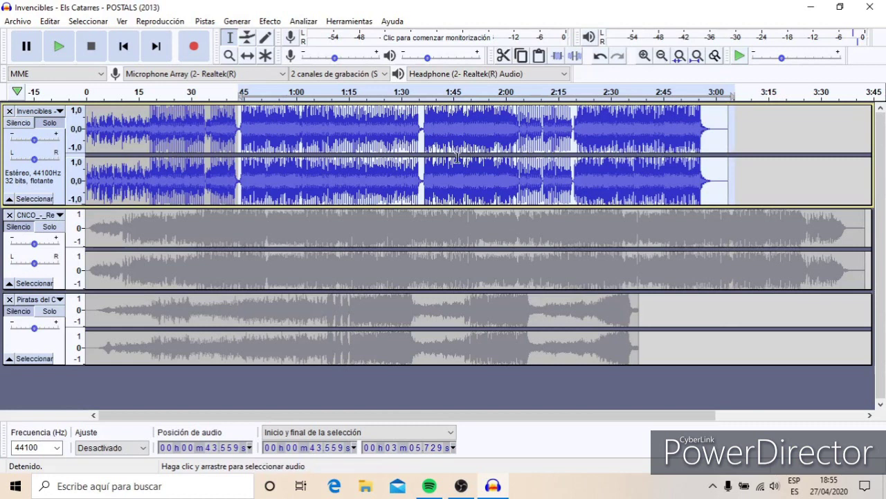
{"action": "left_click", "coordinate": [504, 60]}
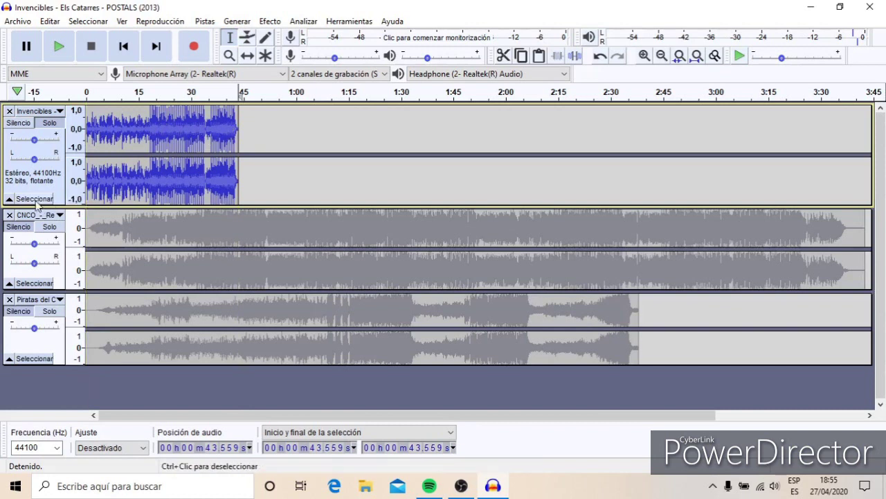
{"action": "left_click", "coordinate": [28, 124]}
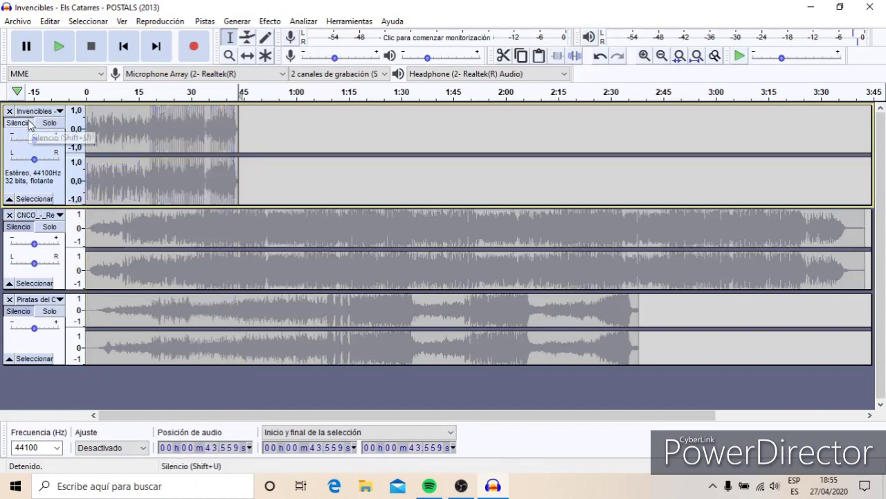
- Unmute the CNCO track and play it from about 6.1 s to listen to its opening
{"action": "left_click", "coordinate": [24, 227]}
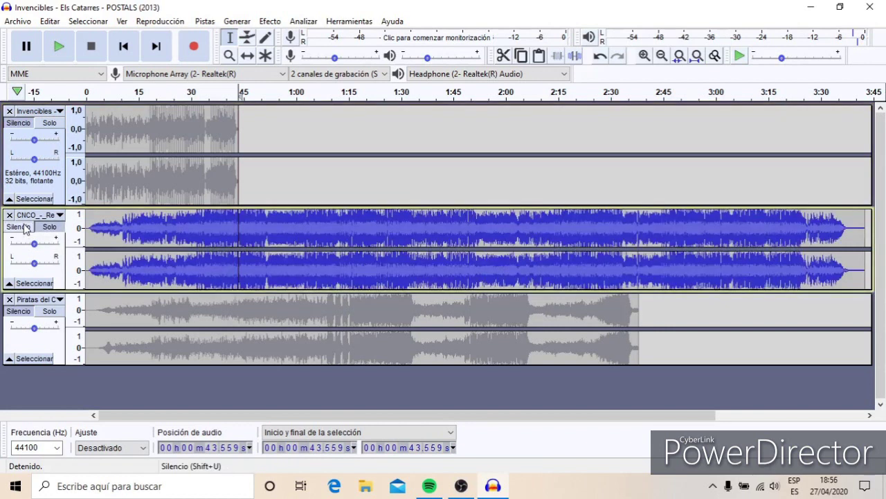
{"action": "left_click", "coordinate": [108, 225]}
{"action": "left_click", "coordinate": [60, 46]}
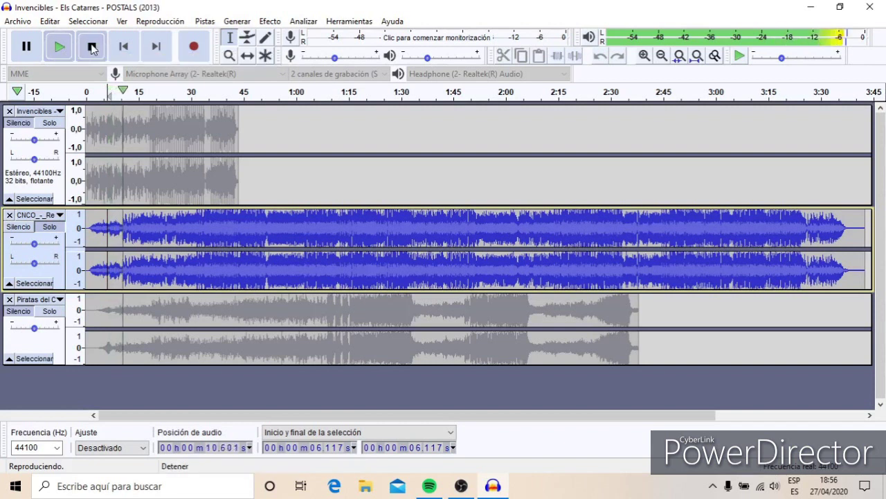
{"action": "left_click", "coordinate": [91, 46]}
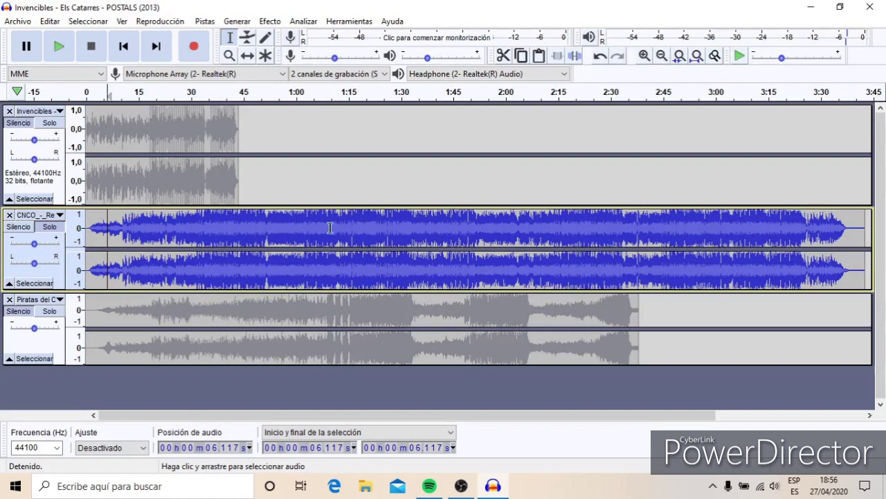
- Cut the opening of the CNCO track, from 0 to about 51.7 s
{"action": "left_click_drag", "start_coordinate": [267, 230], "coordinate": [86, 233]}
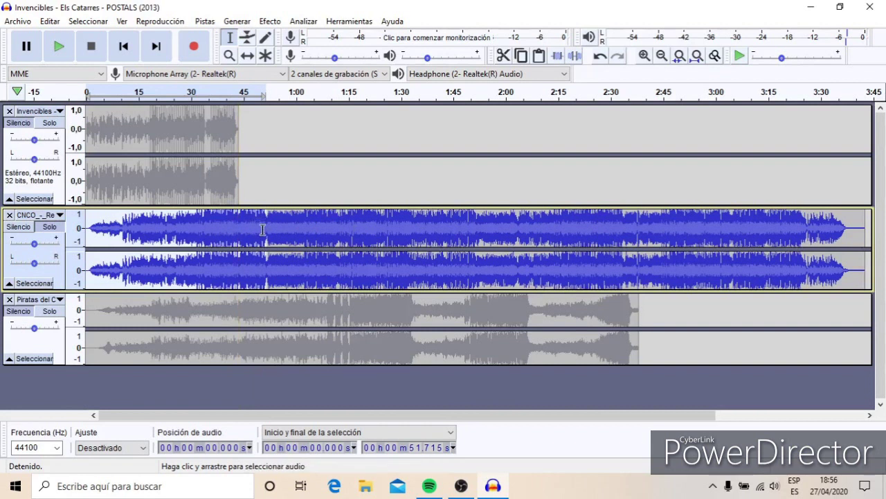
{"action": "left_click", "coordinate": [360, 229]}
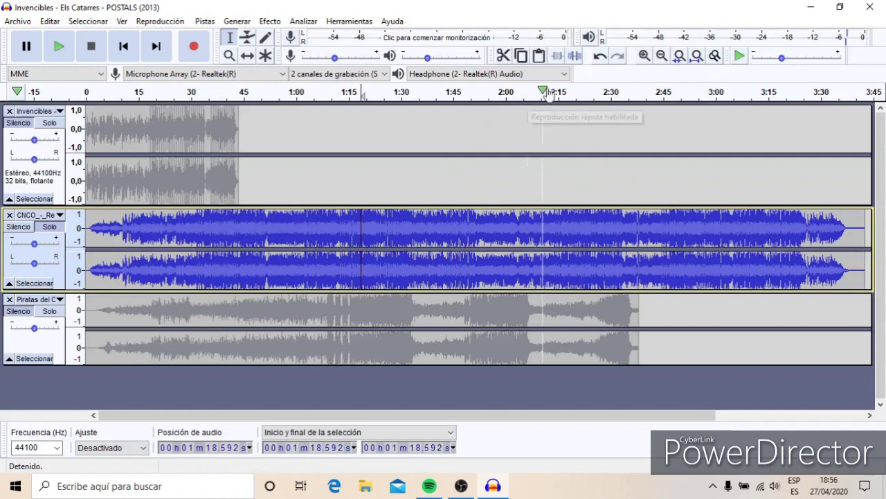
{"action": "left_click", "coordinate": [644, 56]}
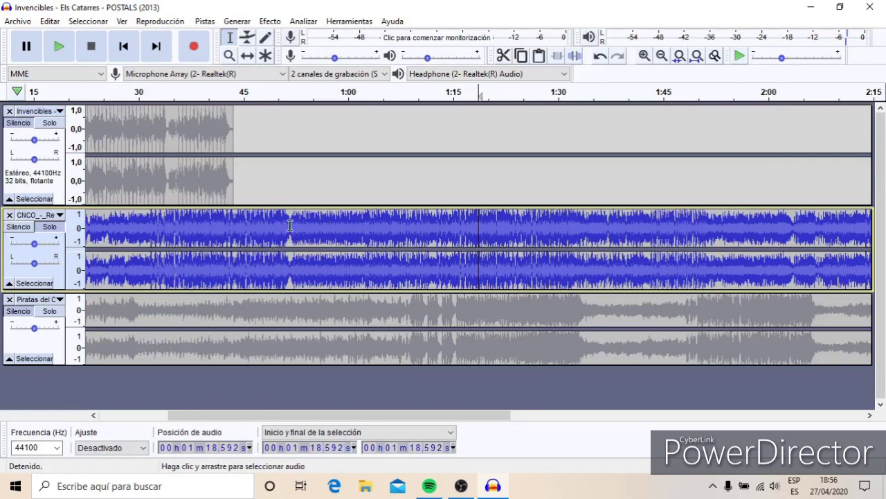
{"action": "left_click_drag", "start_coordinate": [289, 225], "coordinate": [43, 220]}
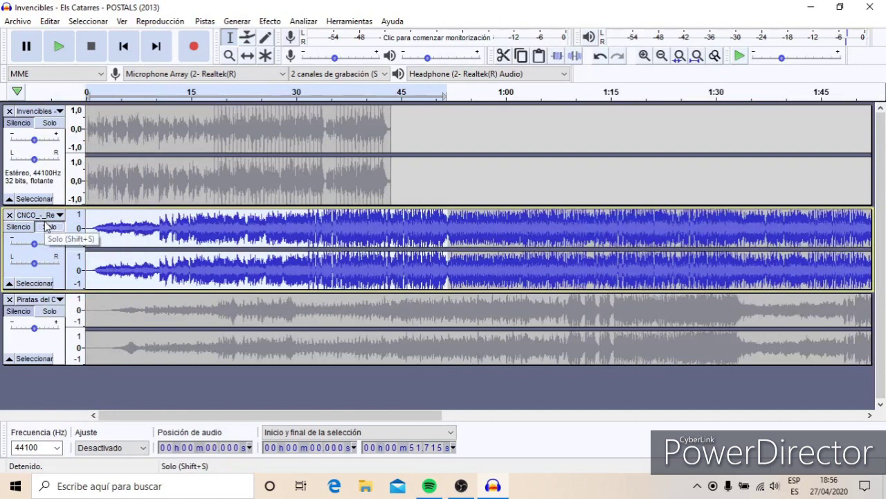
{"action": "left_click", "coordinate": [504, 56]}
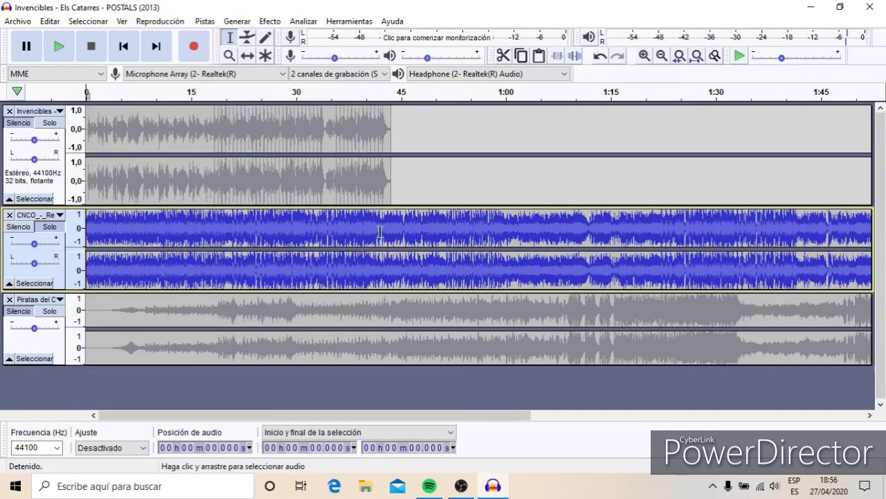
- Cut the remaining CNCO audio from about 45.6 s to the end of the track
{"action": "left_click", "coordinate": [404, 228]}
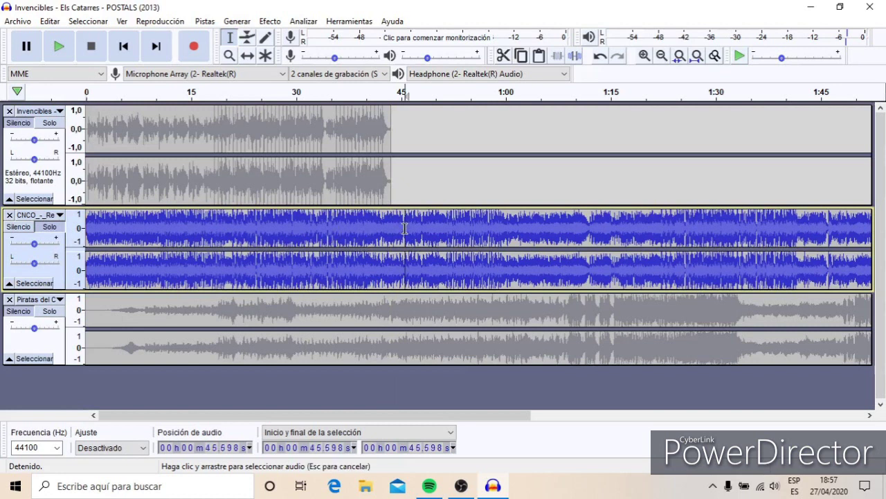
{"action": "left_click_drag", "start_coordinate": [405, 227], "coordinate": [884, 236]}
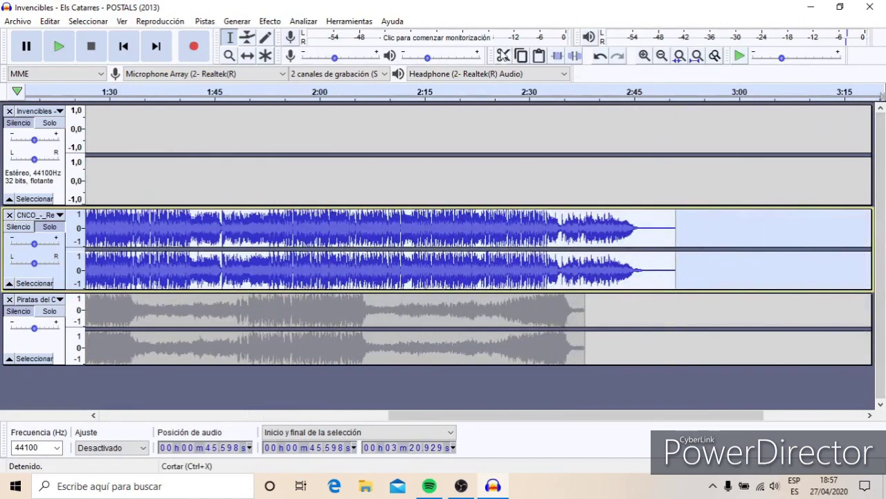
{"action": "left_click", "coordinate": [503, 56]}
{"action": "left_click_drag", "start_coordinate": [469, 414], "coordinate": [106, 416]}
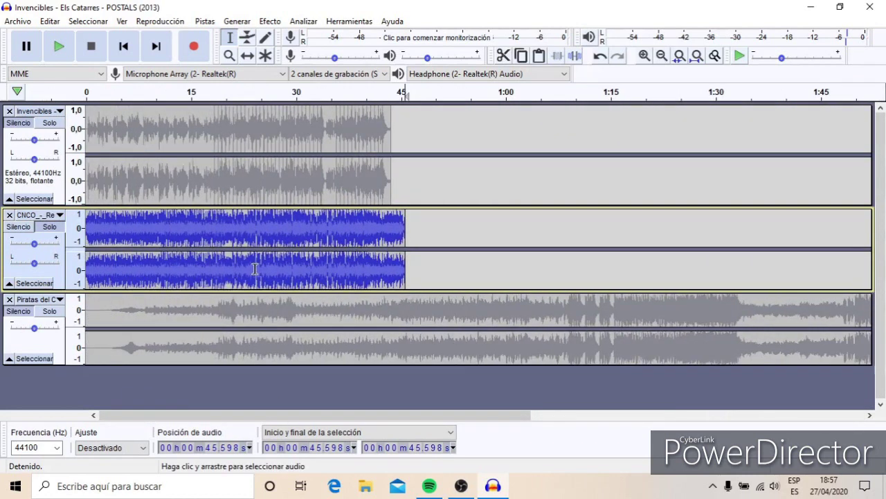
- Mute the trimmed CNCO track and unmute the Piratas del Caribe track
{"action": "left_click", "coordinate": [20, 228]}
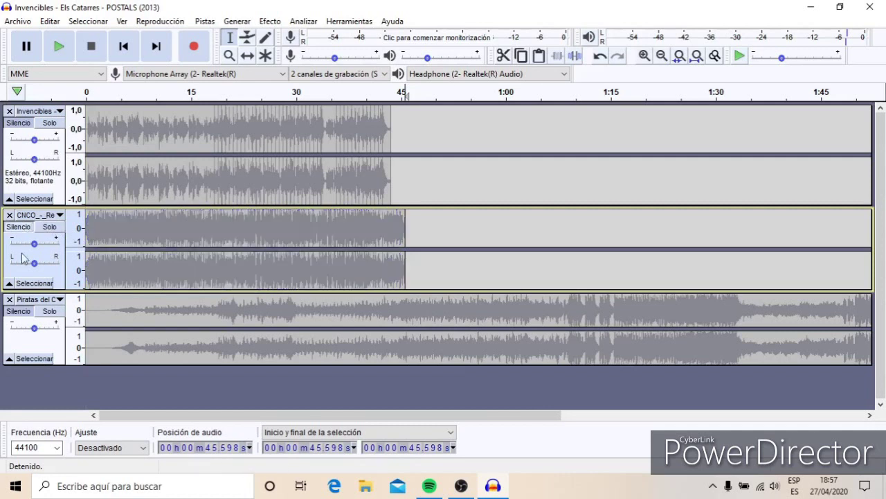
{"action": "left_click", "coordinate": [23, 312]}
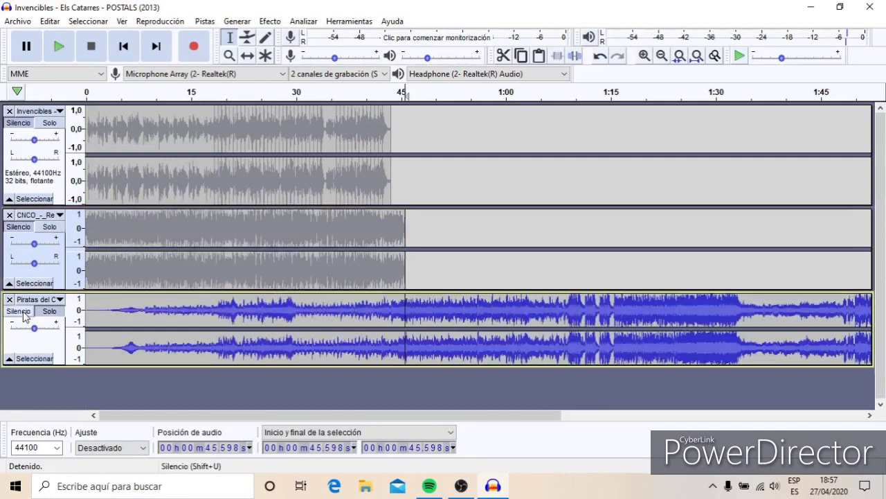
- Cut the opening of the Piratas del Caribe track, from 0 to about 2 min 6.8 s
{"action": "left_click_drag", "start_coordinate": [470, 419], "coordinate": [712, 419]}
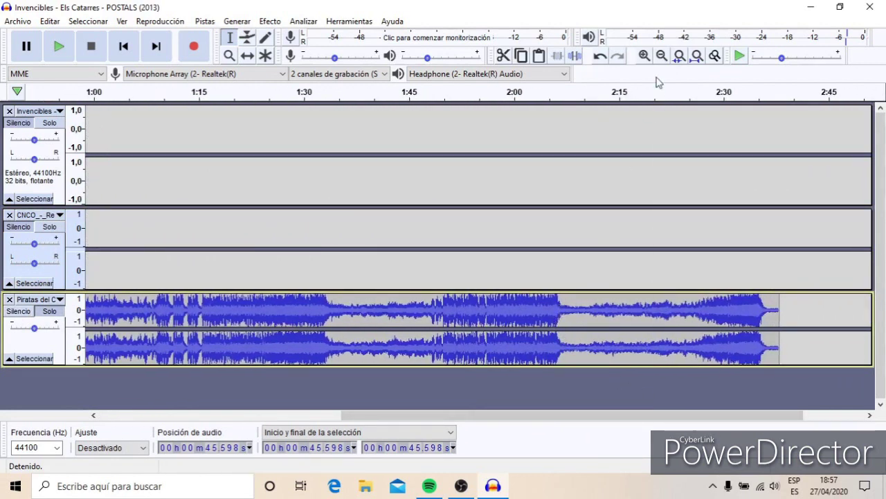
{"action": "left_click_drag", "start_coordinate": [561, 312], "coordinate": [62, 320]}
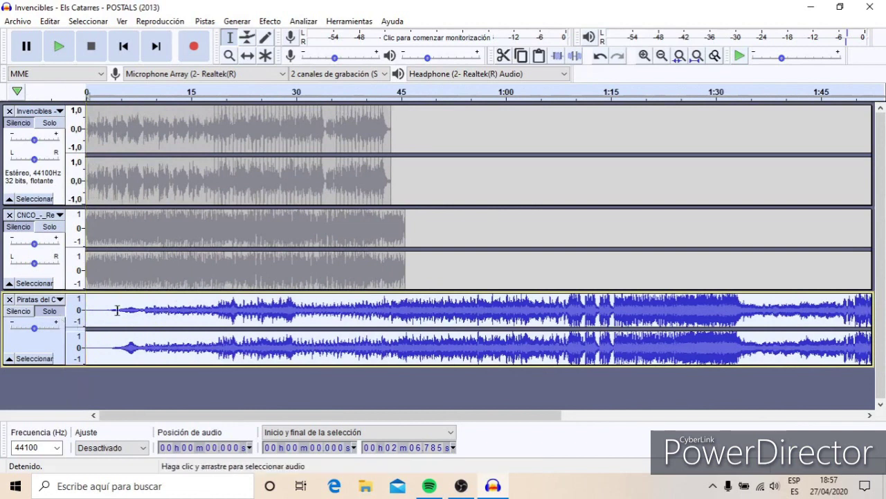
{"action": "left_click", "coordinate": [503, 56]}
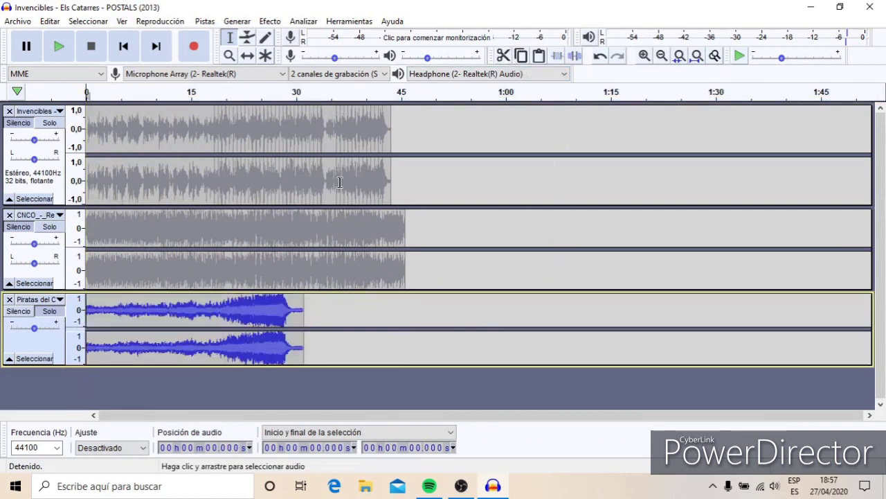
- Unmute the CNCO and Invencibles tracks and play all three tracks together from the start
{"action": "left_click", "coordinate": [26, 235]}
{"action": "left_click", "coordinate": [31, 131], "text": "ctrl"}
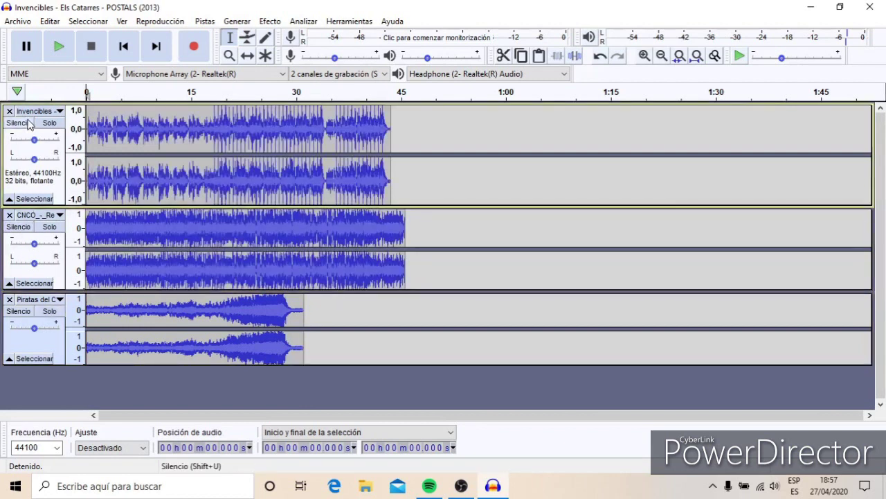
{"action": "left_click", "coordinate": [59, 53]}
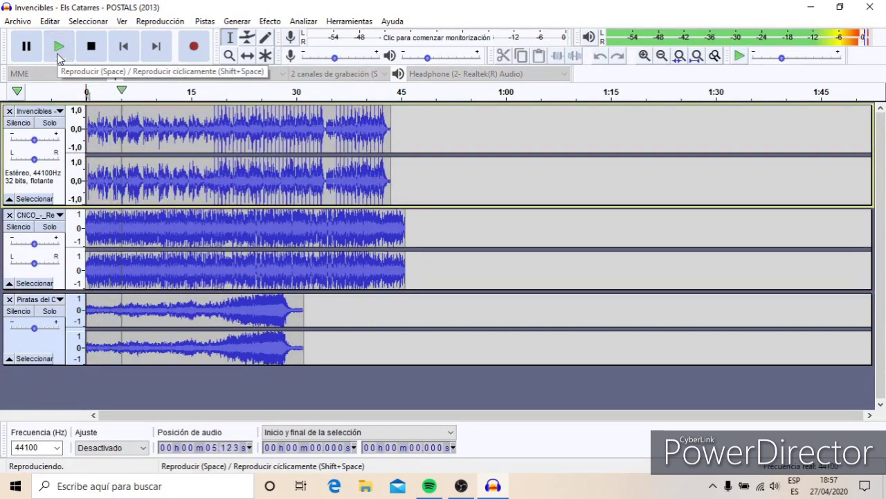
{"action": "left_click", "coordinate": [58, 52]}
{"action": "left_click", "coordinate": [90, 46]}
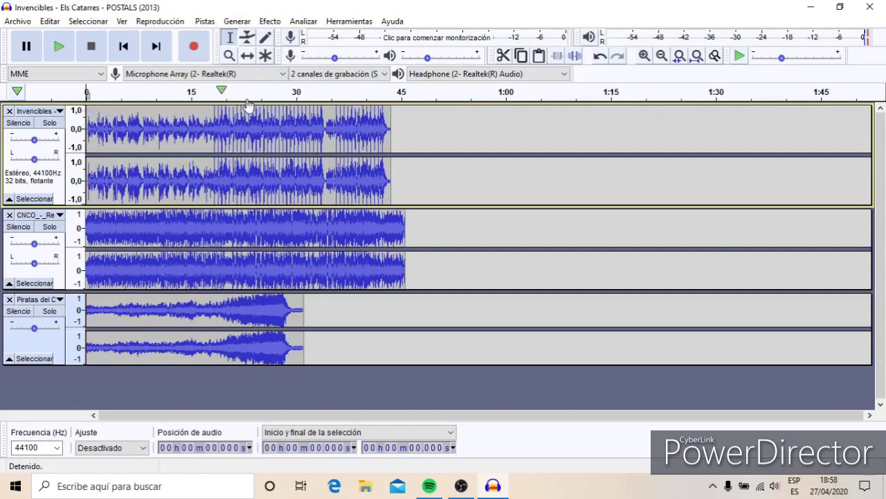
- Shift the CNCO clip to start at about 43 s, overlapping the end of Invencibles, and the Piratas del Caribe clip to start where CNCO ends
{"action": "left_click", "coordinate": [250, 59]}
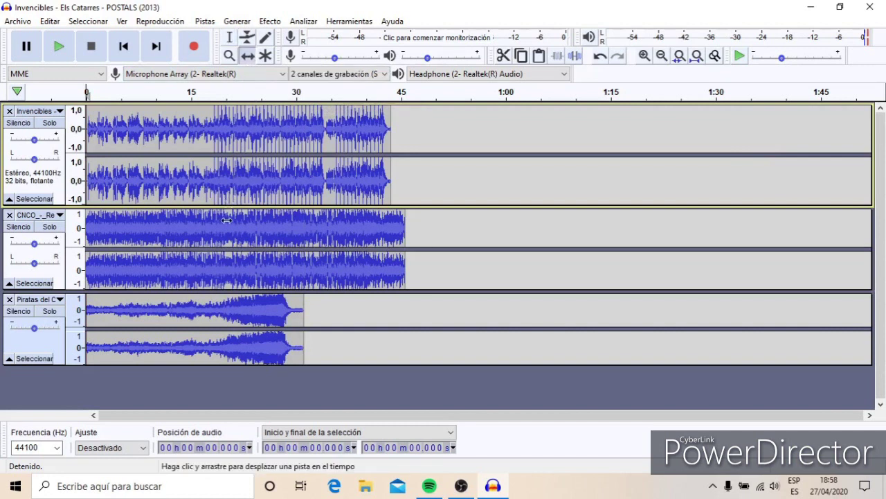
{"action": "left_click_drag", "start_coordinate": [225, 224], "coordinate": [527, 226]}
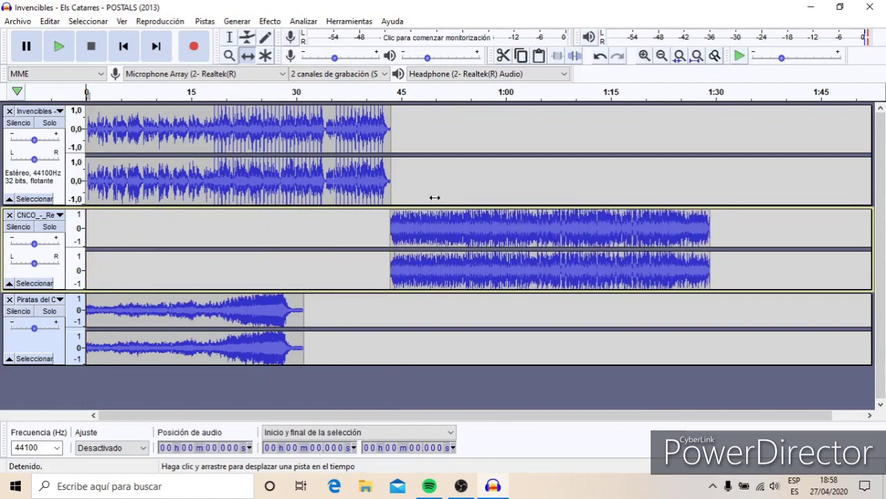
{"action": "left_click_drag", "start_coordinate": [407, 226], "coordinate": [444, 224]}
{"action": "left_click_drag", "start_coordinate": [439, 233], "coordinate": [436, 232]}
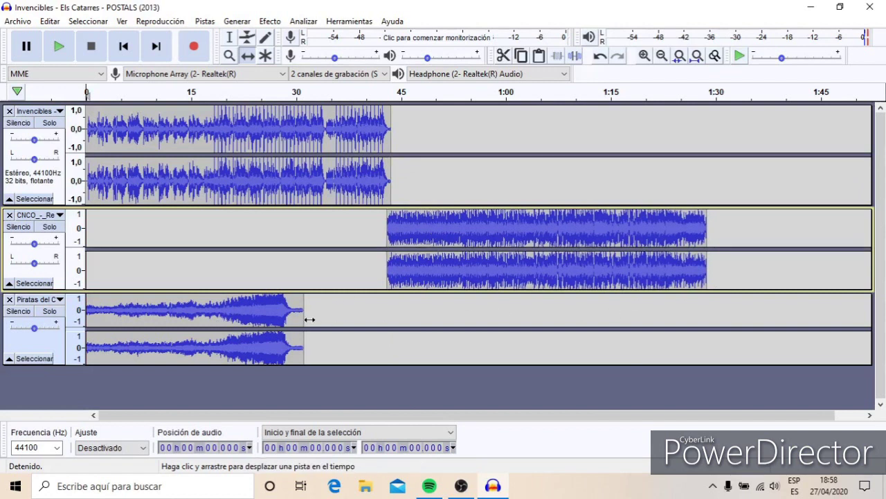
{"action": "left_click_drag", "start_coordinate": [214, 314], "coordinate": [828, 326]}
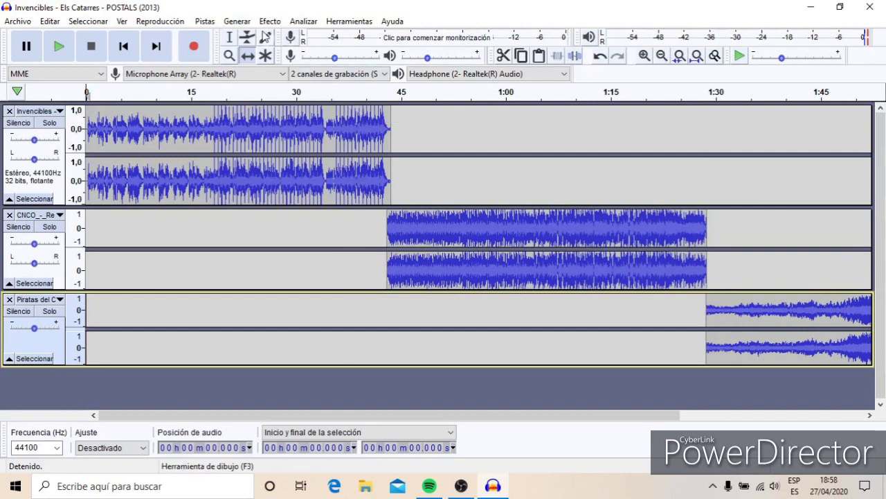
- Listen to both transitions between songs, playing from about 39.2 s and from about 1 min 27.5 s
{"action": "left_click", "coordinate": [230, 37]}
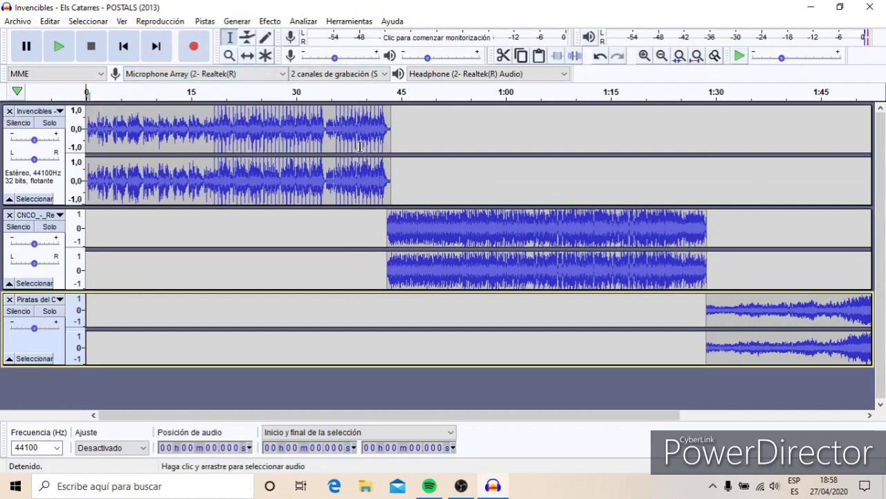
{"action": "left_click", "coordinate": [360, 152]}
{"action": "left_click", "coordinate": [59, 45]}
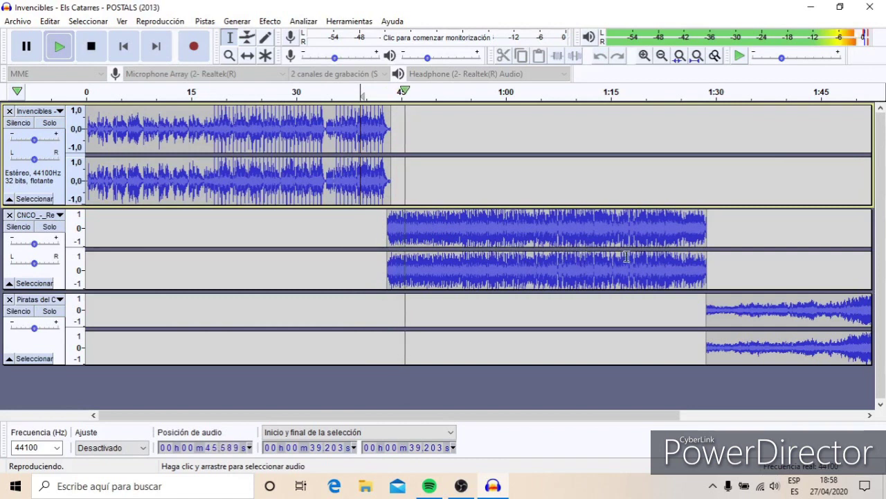
{"action": "left_click", "coordinate": [91, 46]}
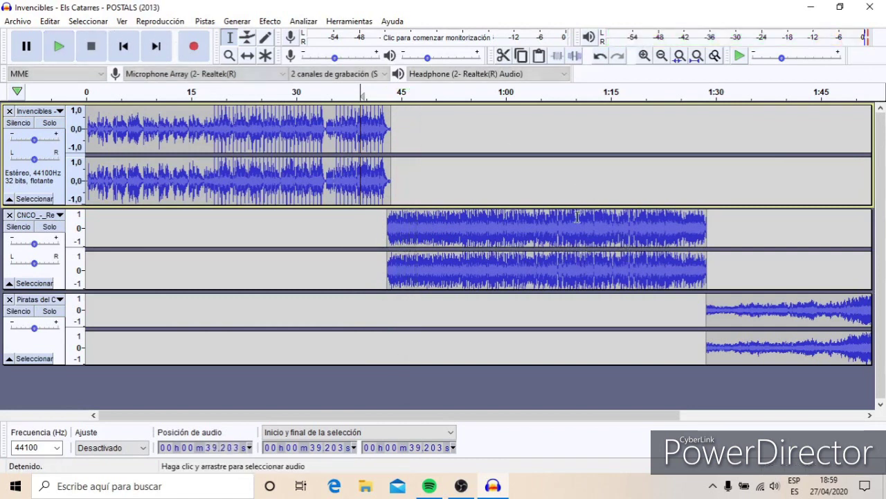
{"action": "left_click", "coordinate": [699, 228]}
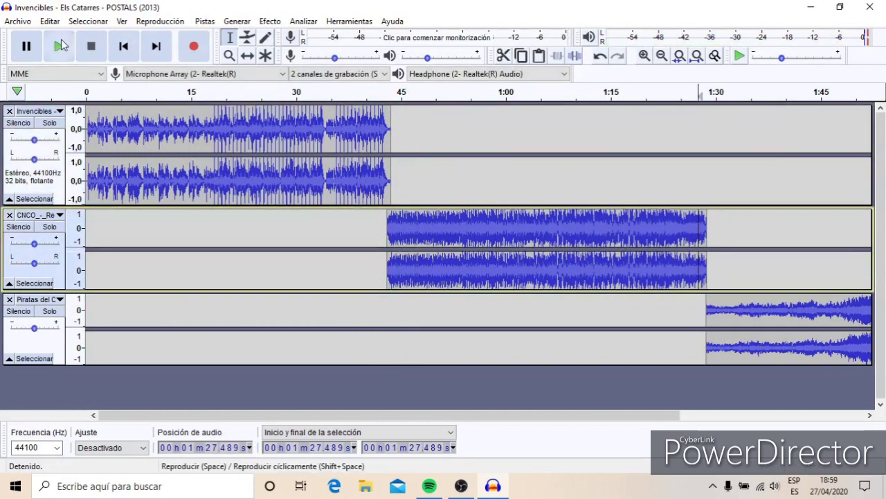
{"action": "left_click", "coordinate": [60, 45]}
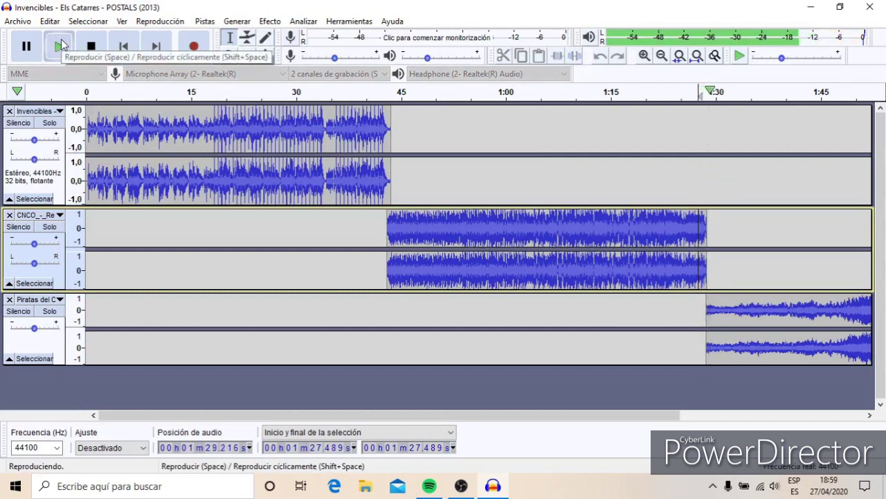
{"action": "left_click", "coordinate": [90, 46]}
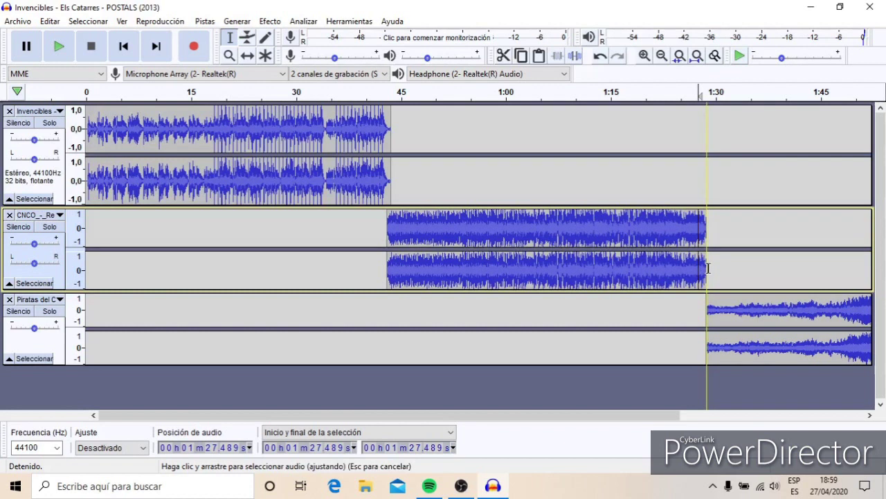
- Apply a fade-out to the end of the CNCO clip, from about 1 min 26.9 s to 1 min 28.7 s
{"action": "left_click", "coordinate": [707, 268]}
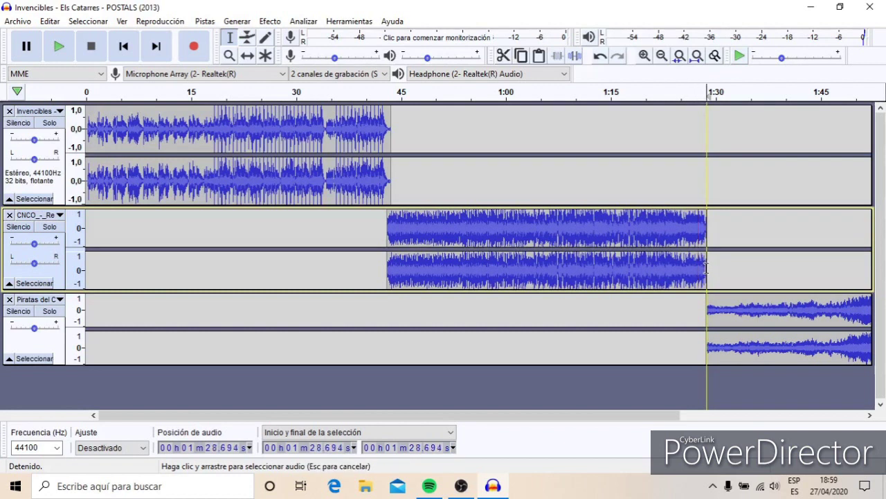
{"action": "left_click_drag", "start_coordinate": [705, 268], "coordinate": [694, 268]}
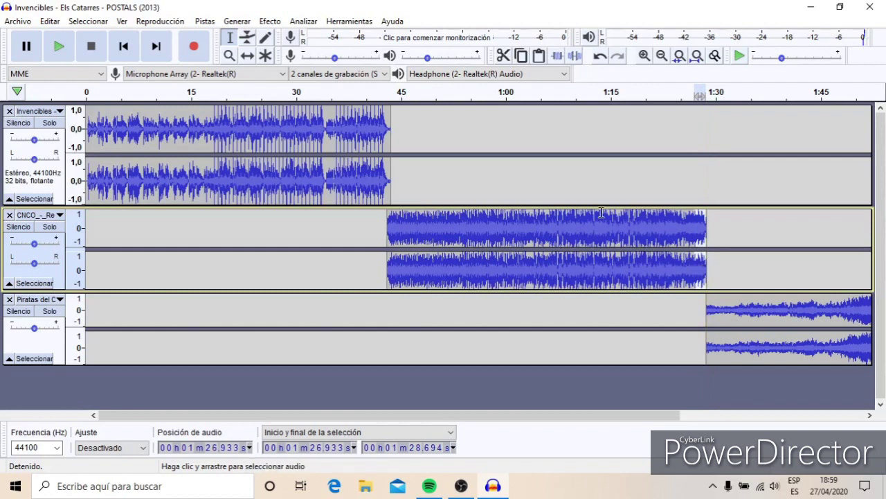
{"action": "left_click", "coordinate": [270, 22]}
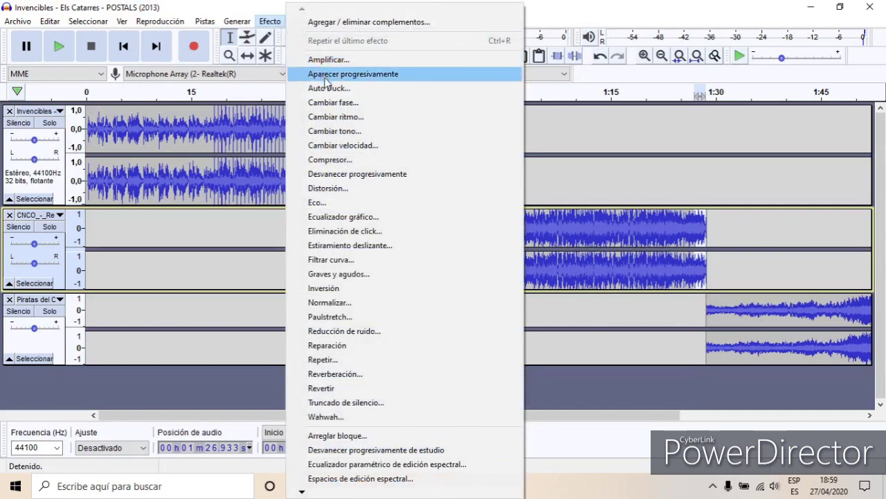
{"action": "left_click", "coordinate": [342, 177]}
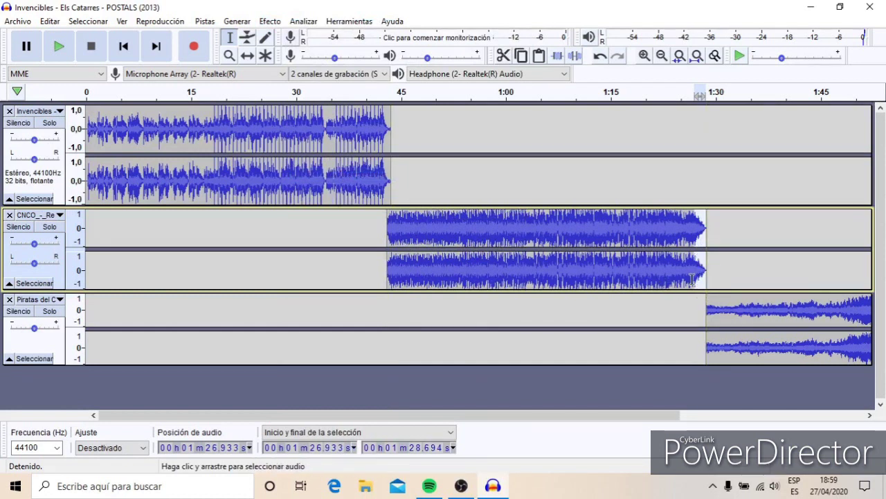
- Play from about 1 min 25.4 s to listen to the faded transition from CNCO to Piratas del Caribe
{"action": "left_click", "coordinate": [684, 232]}
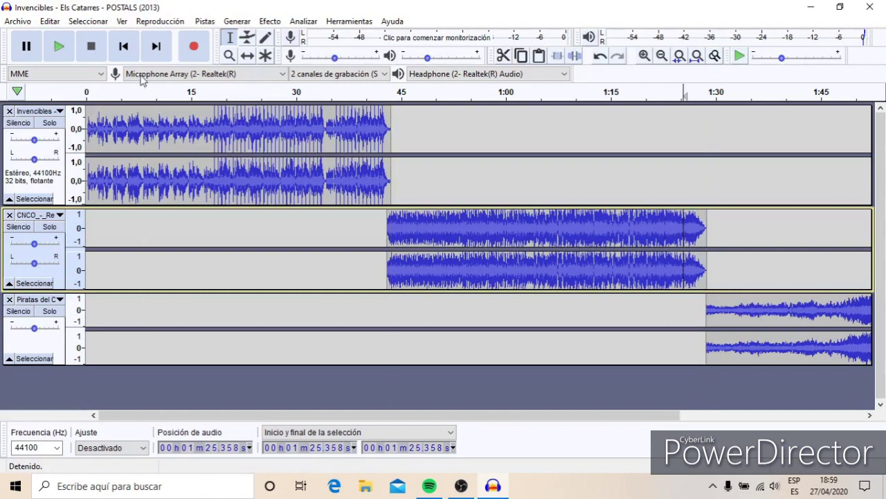
{"action": "left_click", "coordinate": [69, 50]}
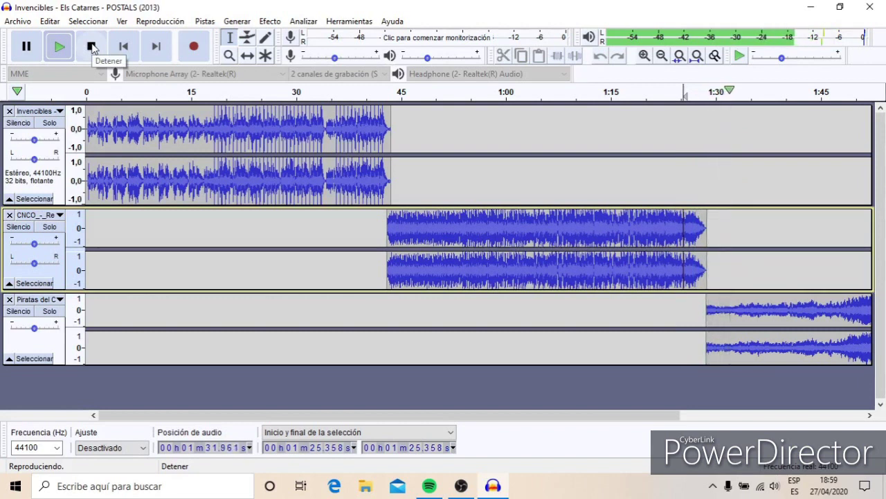
{"action": "left_click", "coordinate": [92, 46]}
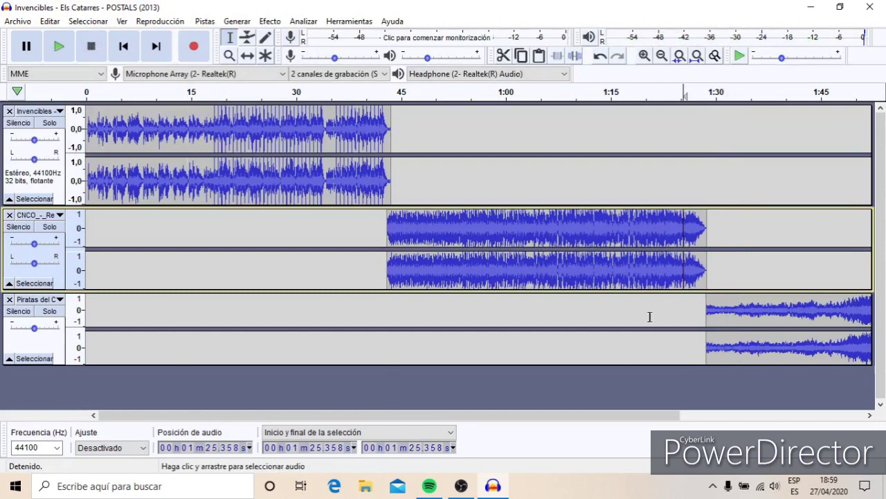
{"action": "left_click", "coordinate": [274, 21]}
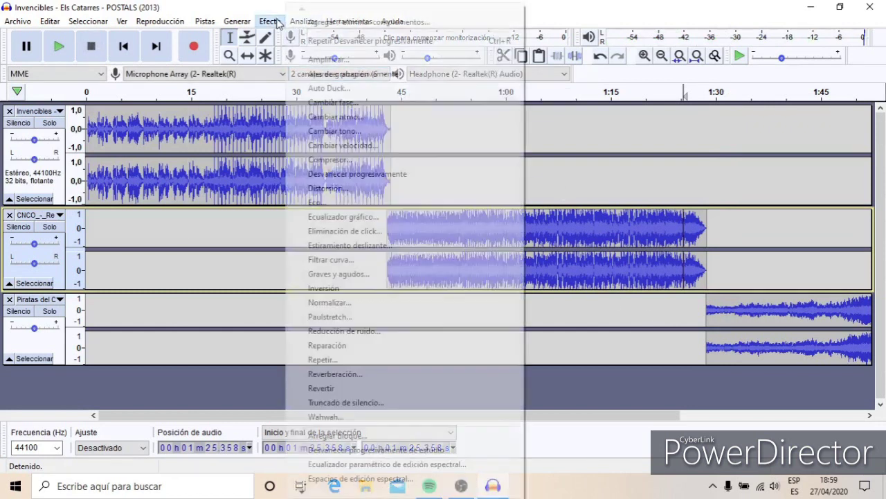
{"action": "left_click", "coordinate": [277, 23]}
{"action": "left_click", "coordinate": [273, 25]}
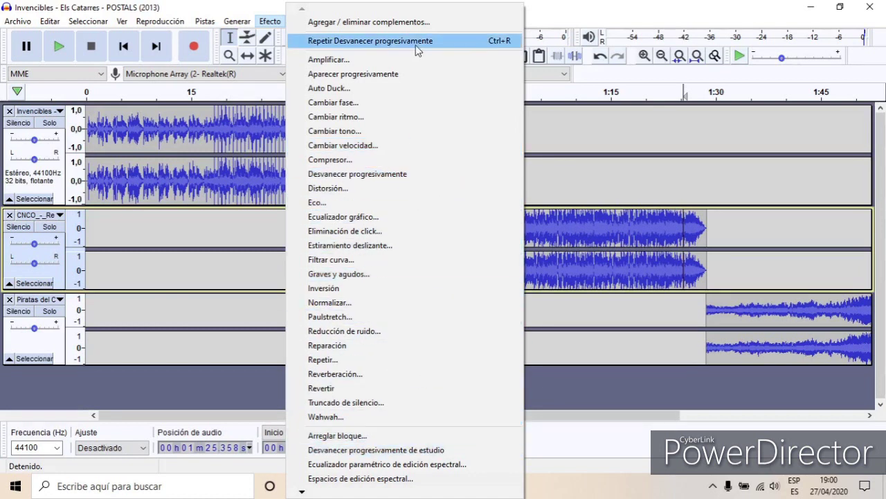
{"action": "left_click", "coordinate": [593, 137]}
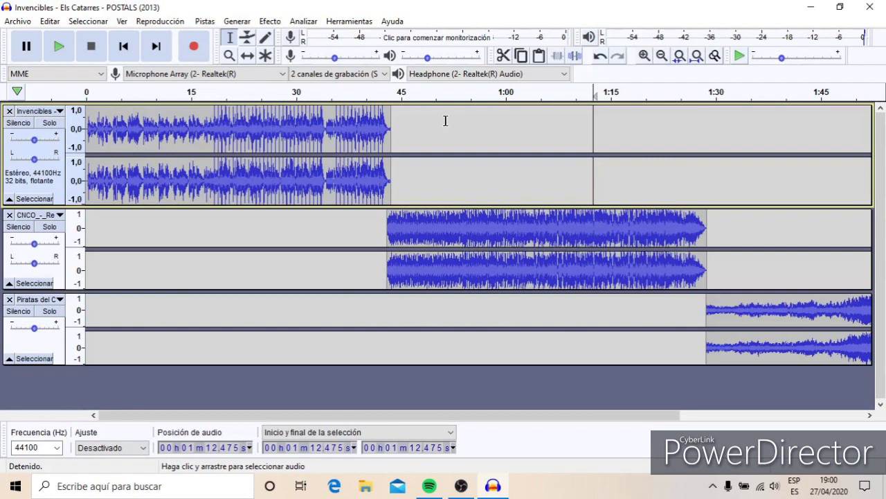
- Start exporting the mix as MP3 and name the file "Activitat 6 tercer trimestre"
{"action": "left_click", "coordinate": [18, 22]}
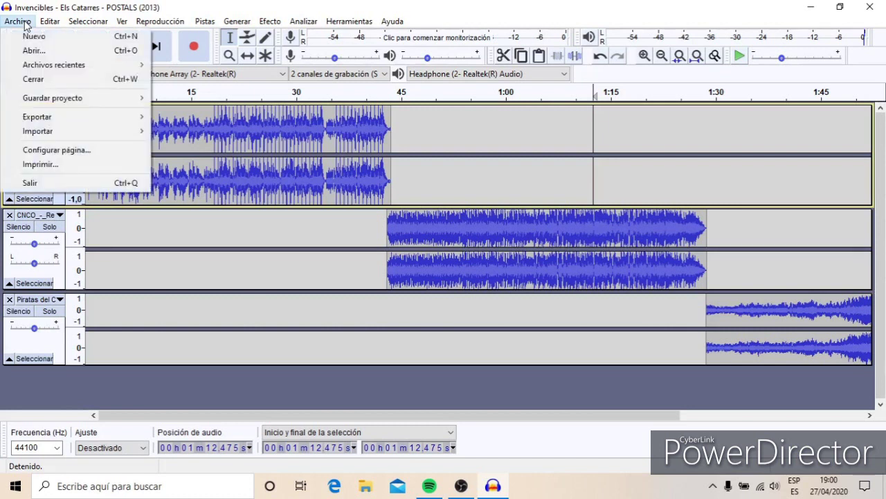
{"action": "mouse_move", "coordinate": [47, 121]}
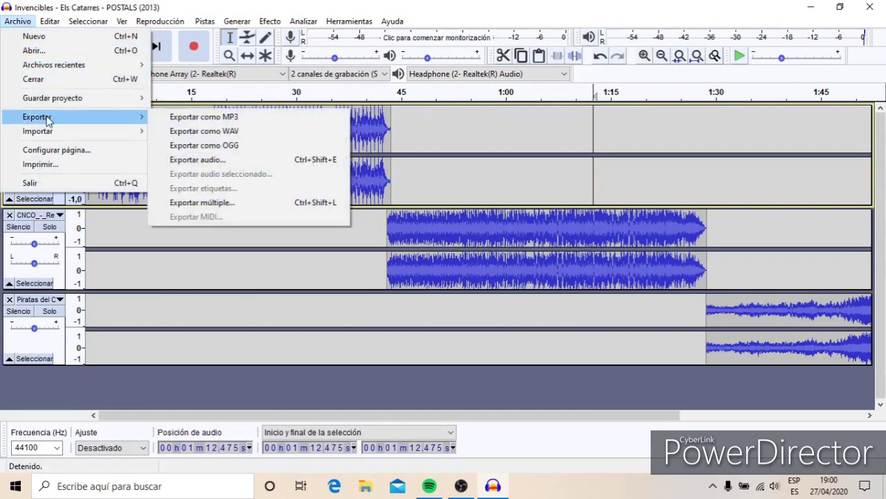
{"action": "left_click", "coordinate": [278, 123]}
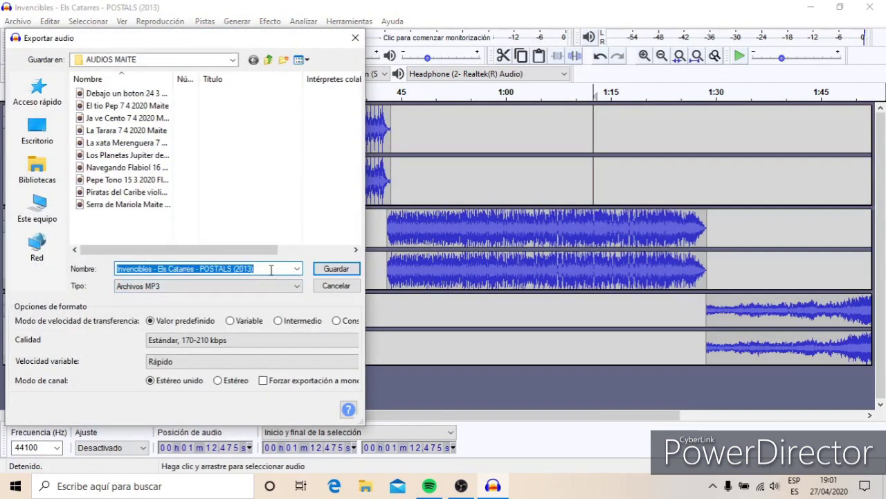
{"action": "type", "text": "Act"}
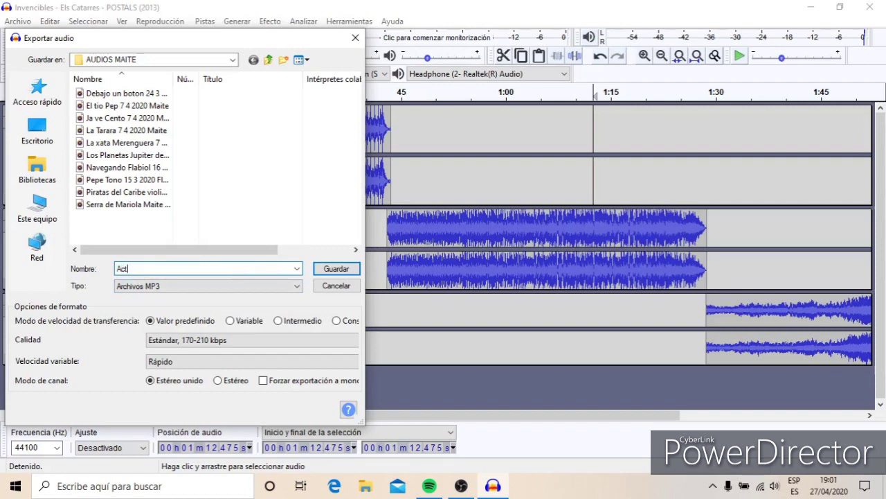
{"action": "type", "text": "ivitat 6 tercer trimestre"}
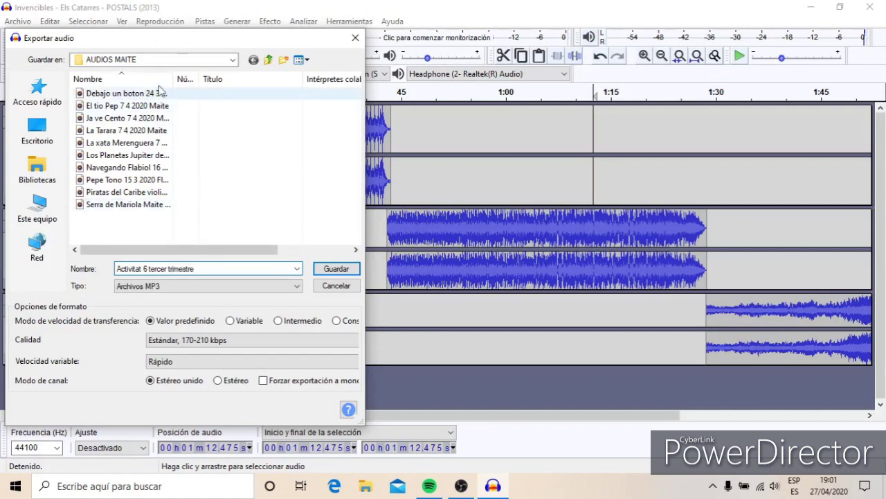
- Choose the desktop as the export destination, save the MP3 and accept the metadata tags
{"action": "double_click", "coordinate": [234, 60]}
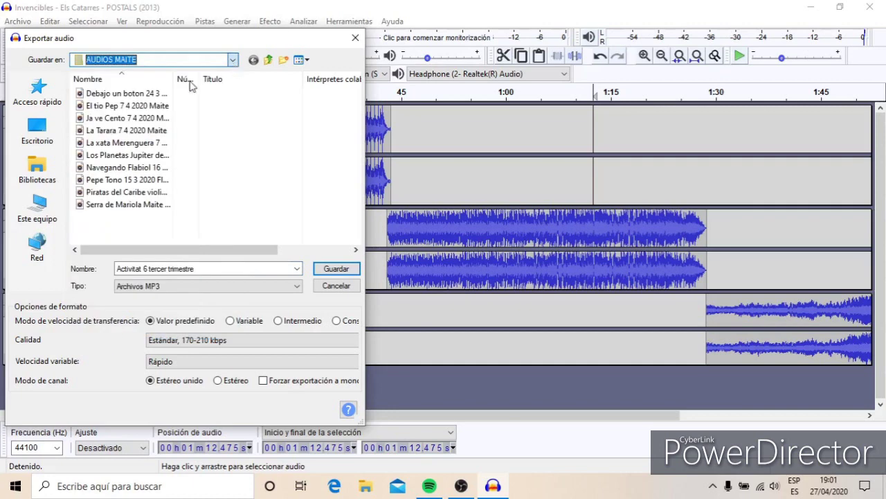
{"action": "left_click", "coordinate": [37, 131]}
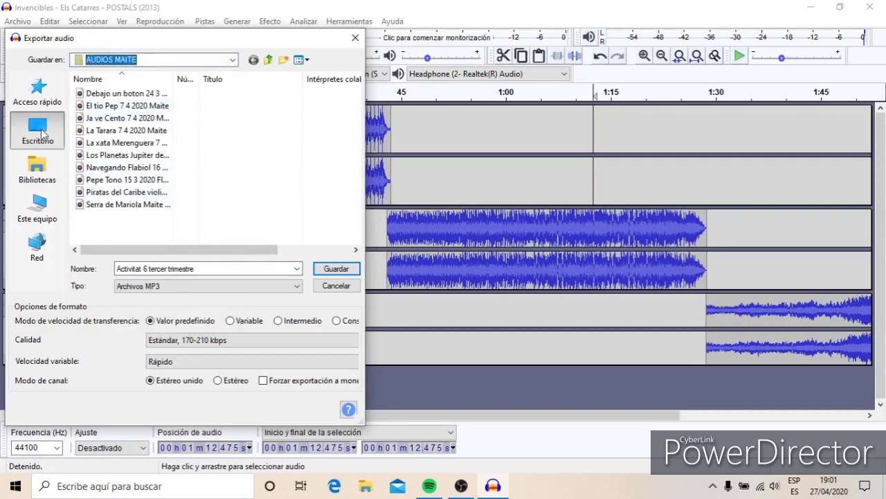
{"action": "left_click", "coordinate": [335, 269]}
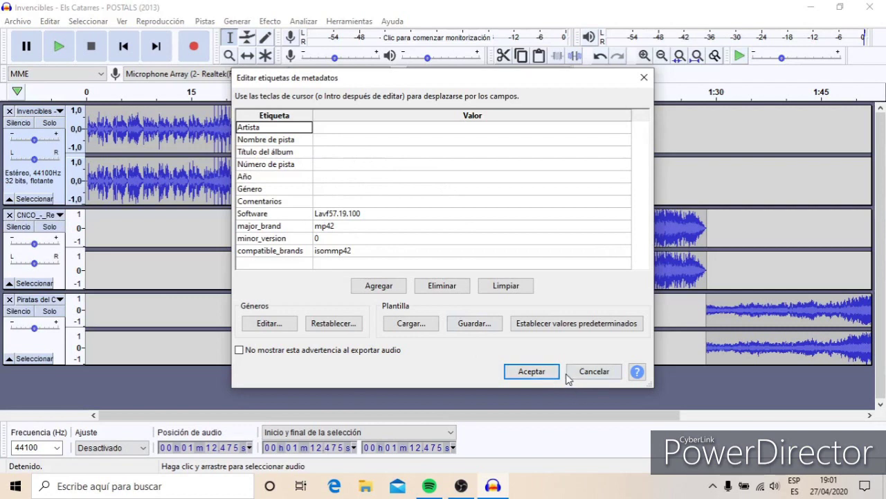
{"action": "left_click", "coordinate": [531, 372]}
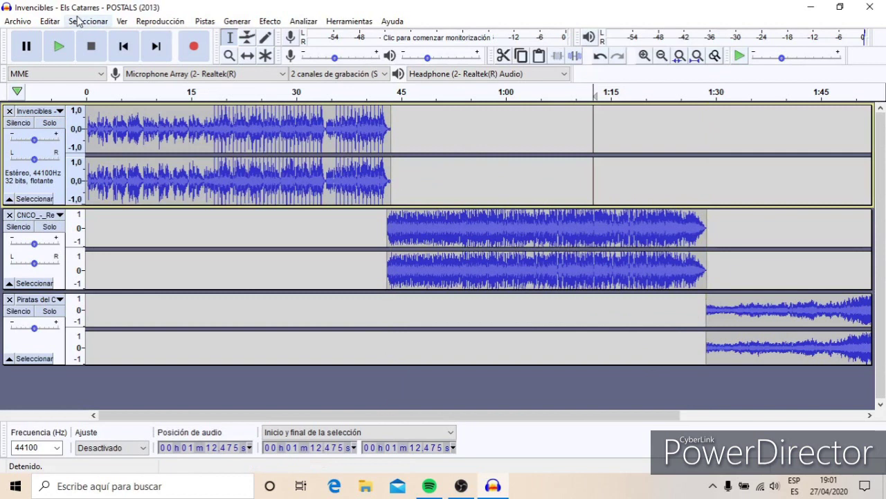
- Start saving the project as a new Audacity project file, with the desktop (Escritorio) as the destination
{"action": "left_click", "coordinate": [19, 22]}
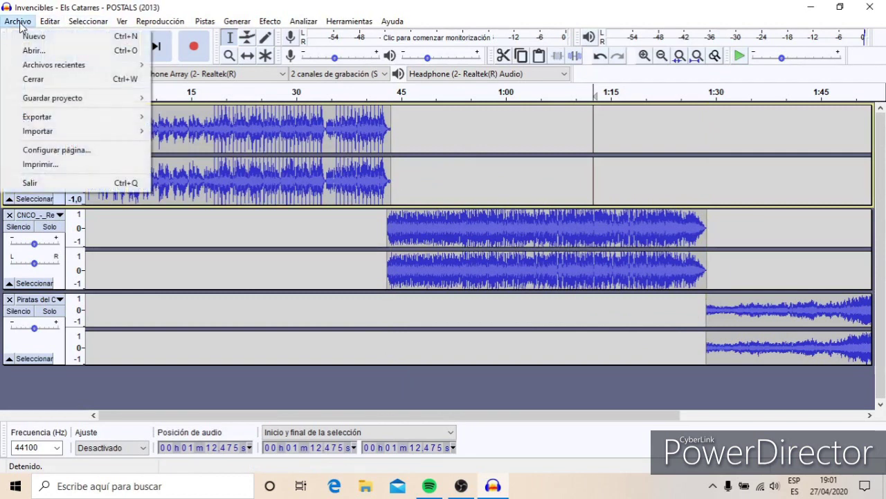
{"action": "mouse_move", "coordinate": [36, 99]}
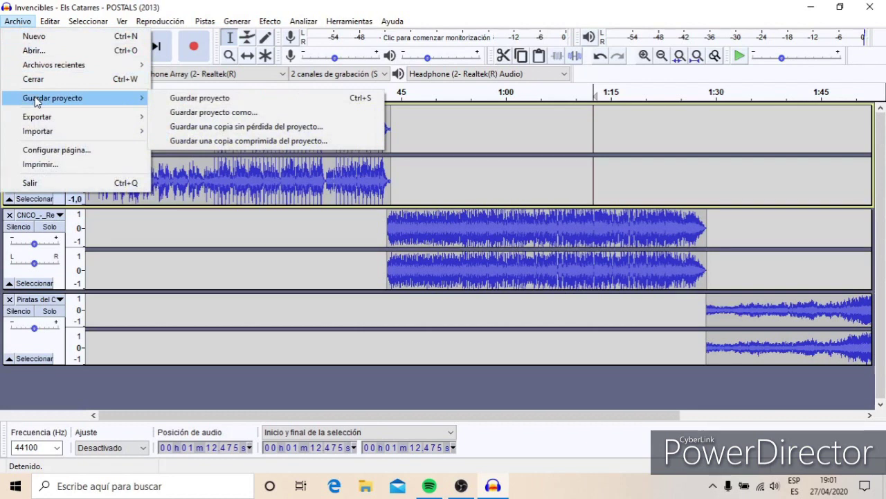
{"action": "left_click", "coordinate": [197, 113]}
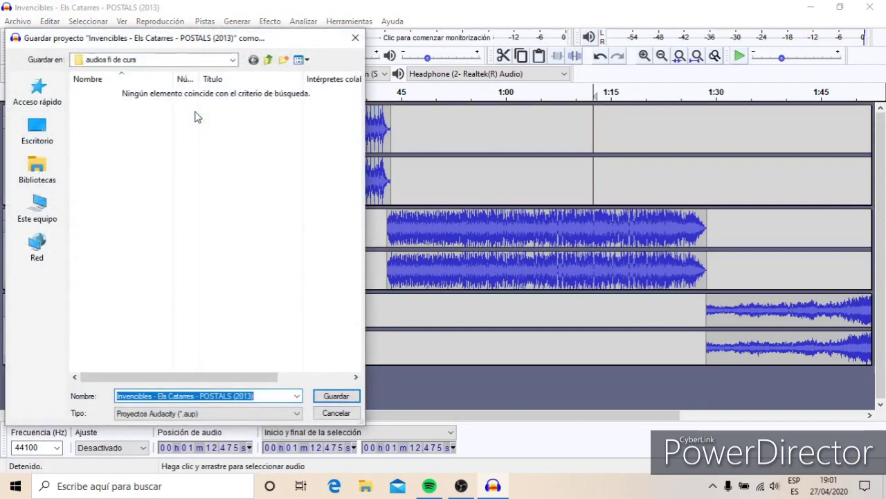
{"action": "left_click", "coordinate": [38, 138]}
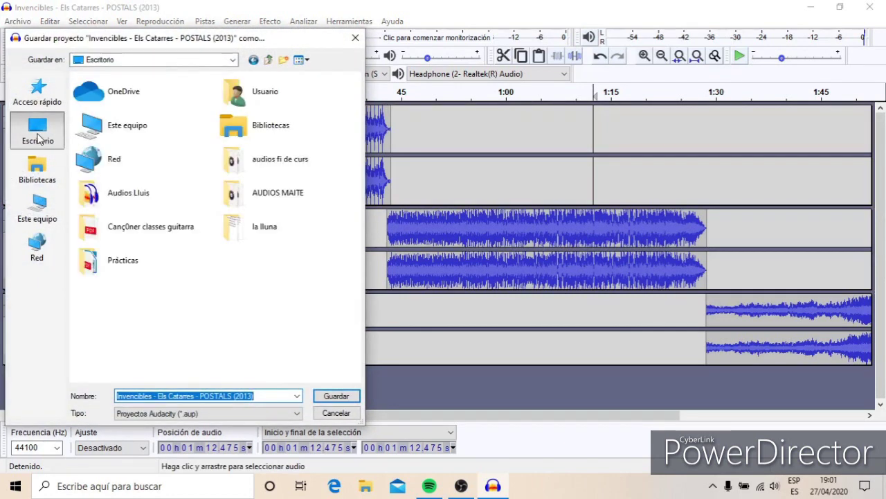
- Replace the suggested project name with "activitat 6 tercer trimestre" and save the project
{"action": "left_click", "coordinate": [258, 396]}
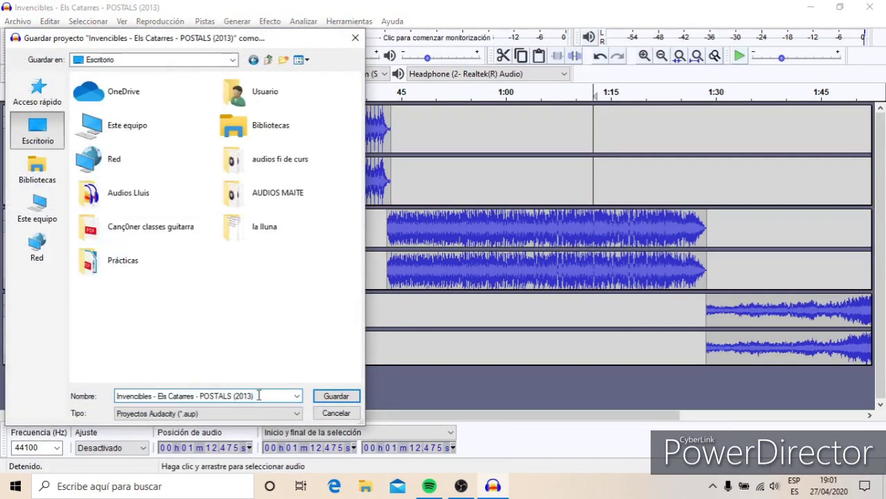
{"action": "left_click_drag", "start_coordinate": [258, 395], "coordinate": [98, 388]}
{"action": "type", "text": "act"}
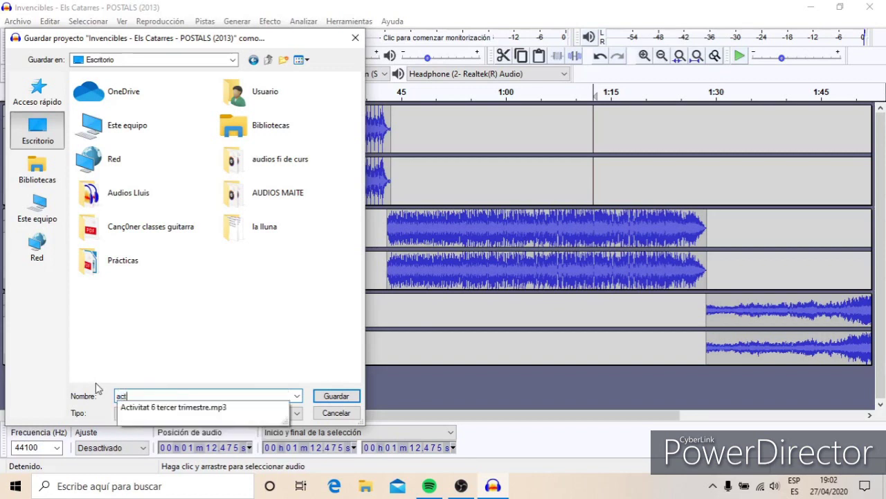
{"action": "type", "text": "ivitat"}
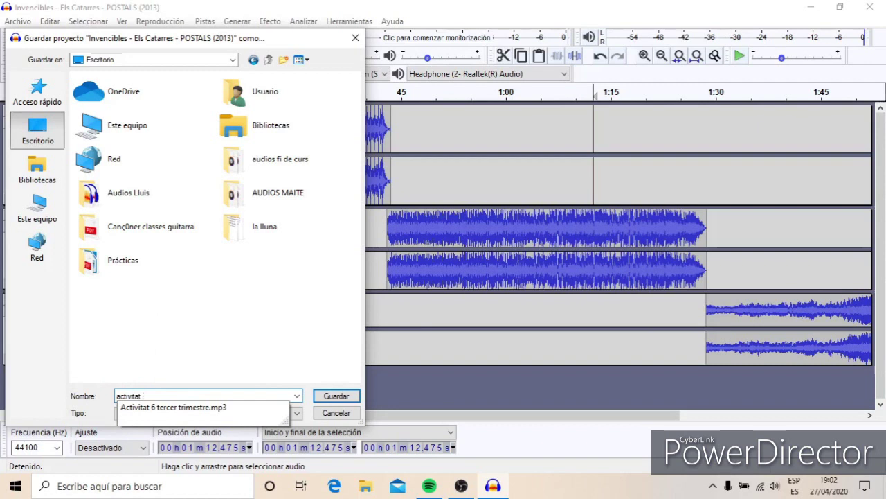
{"action": "type", "text": " 6 tercer trimestre"}
{"action": "left_click", "coordinate": [336, 396]}
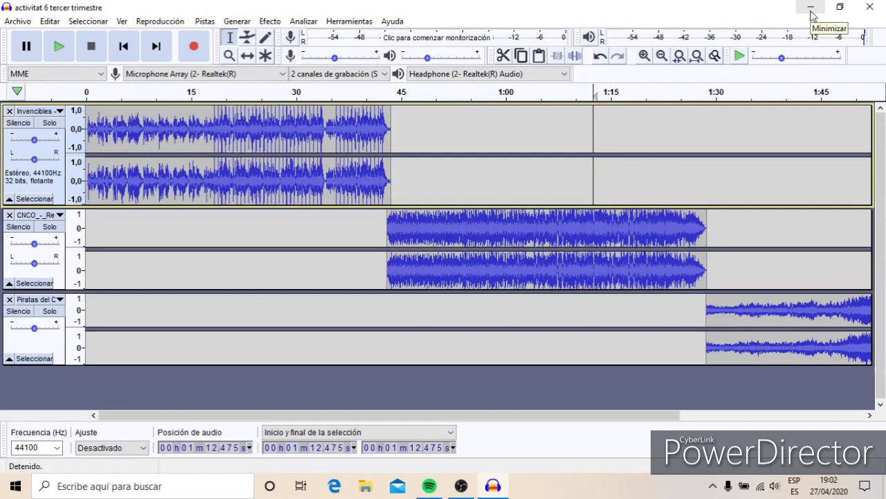
- Close the project and place its project file and the exported MP3 side by side in the desktop's empty area beyond MuseScore 3
{"action": "left_click", "coordinate": [870, 11]}
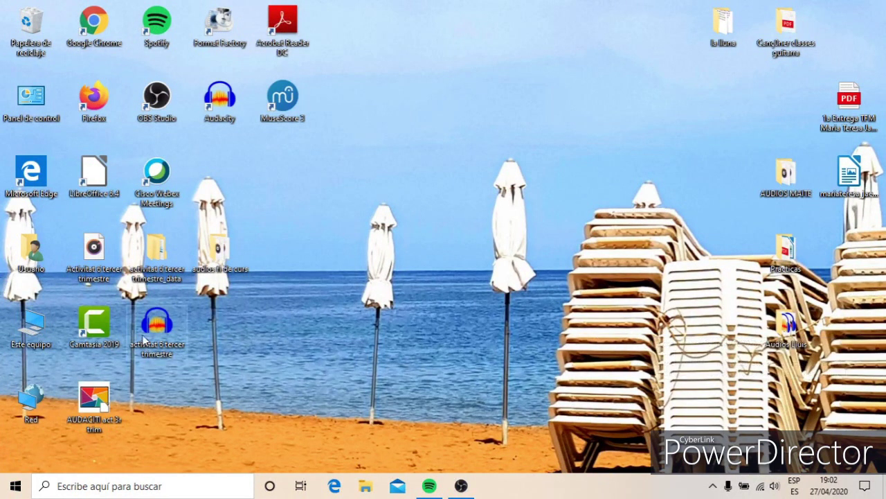
{"action": "left_click_drag", "start_coordinate": [153, 331], "coordinate": [443, 77]}
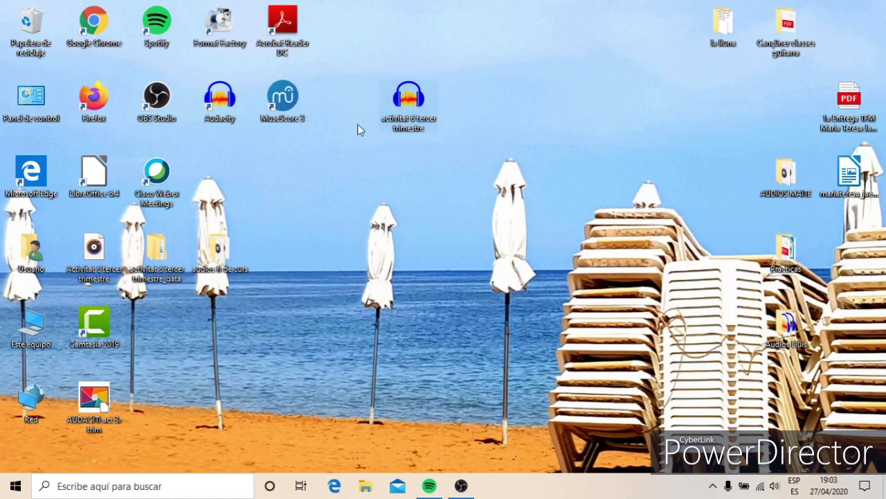
{"action": "left_click_drag", "start_coordinate": [100, 254], "coordinate": [496, 106]}
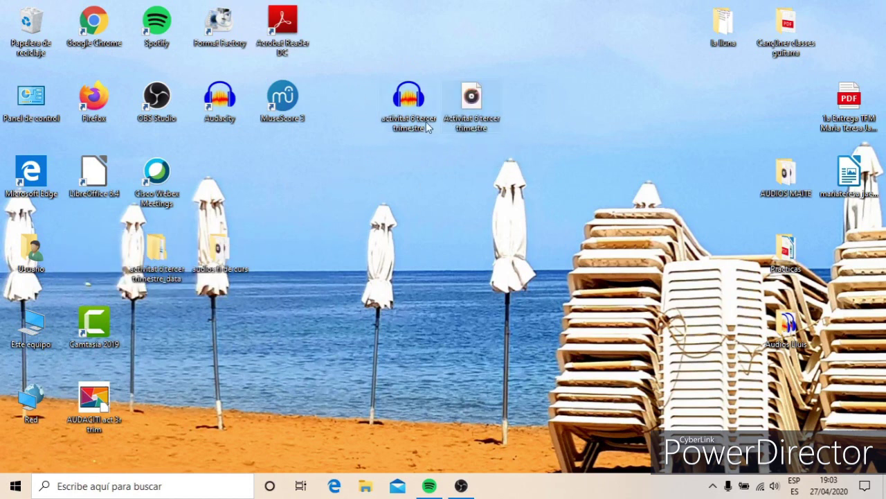